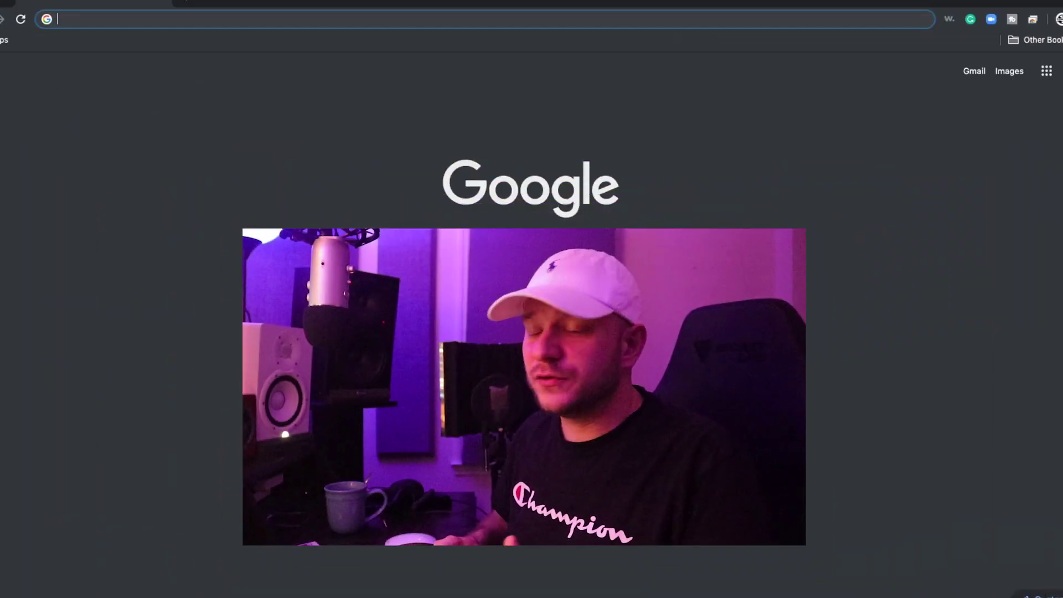
- Load DistroKid's sign-up page from the VIP referral address distrokid.com/vip/cjbeatz
type("distro")
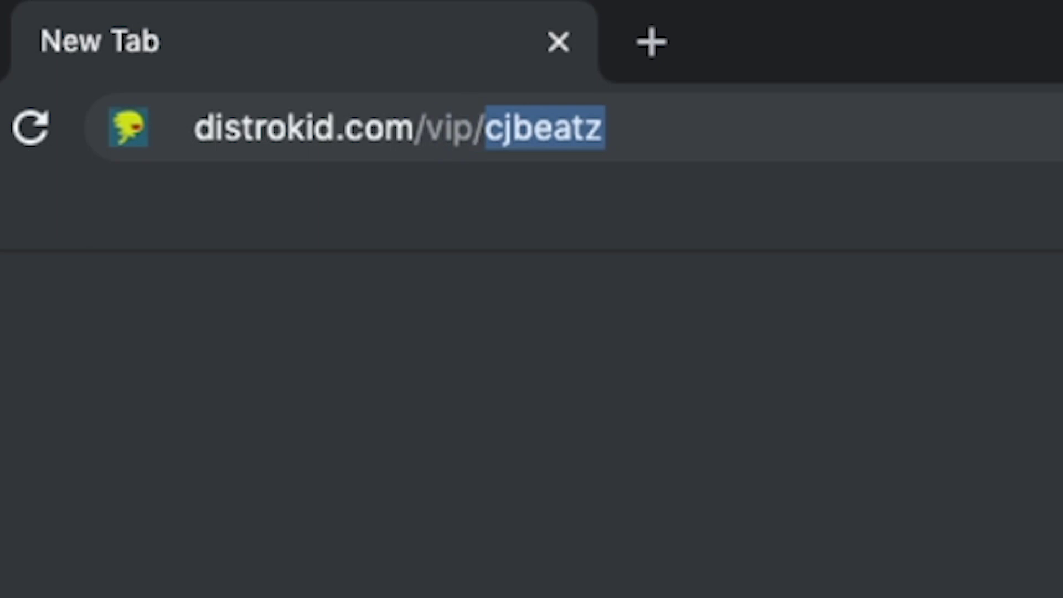
type("kid.com/vip/cjbe")
type("atz")
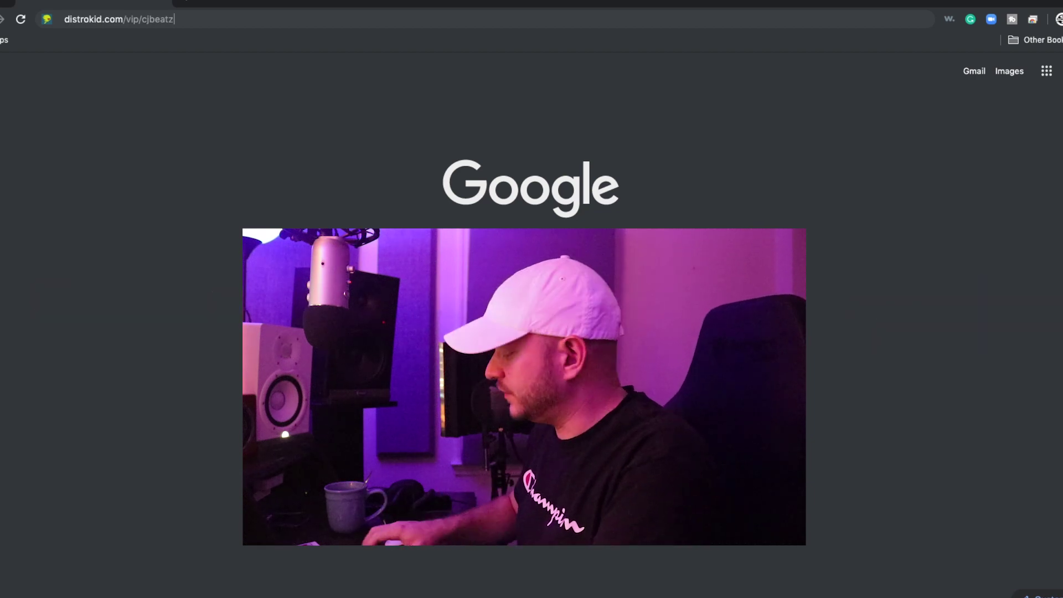
key("Return")
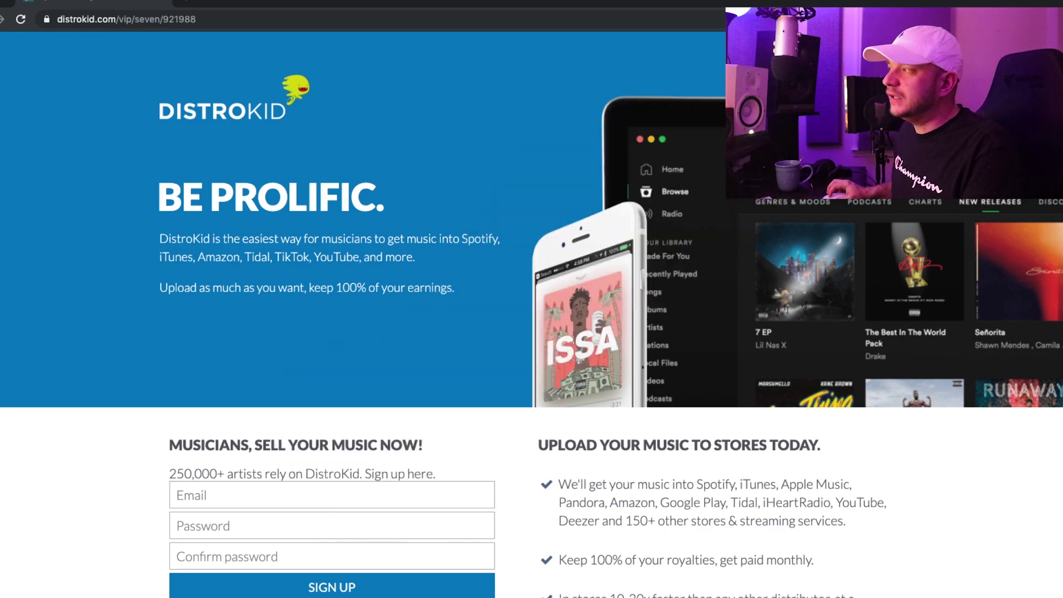
- Clear the address bar and review the upload form's stores, song count and artist fields
left_click(110, 19)
key("BackSpace")
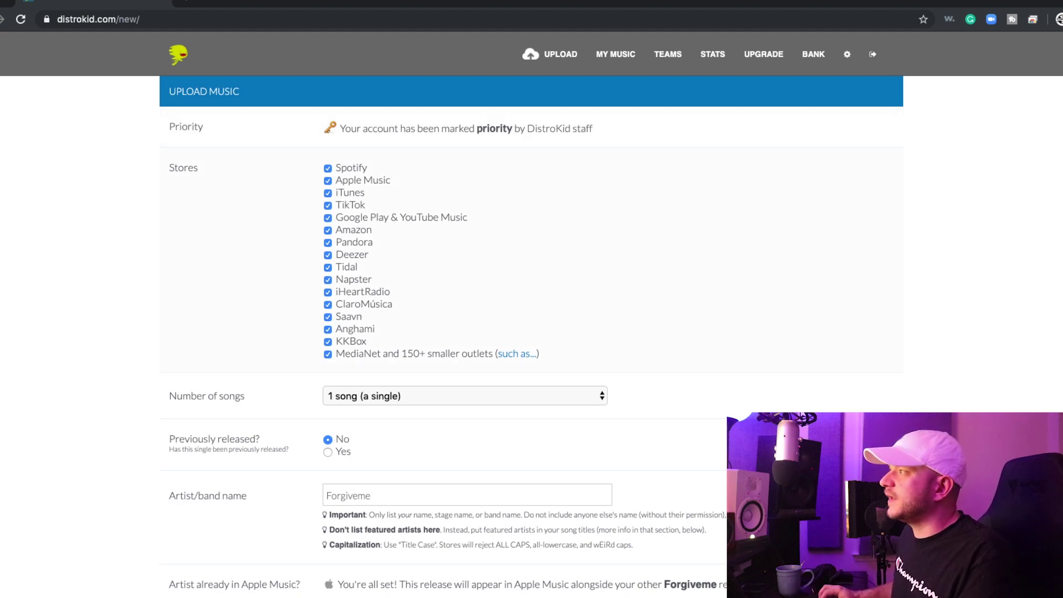
scroll(531, 310, "down", 1)
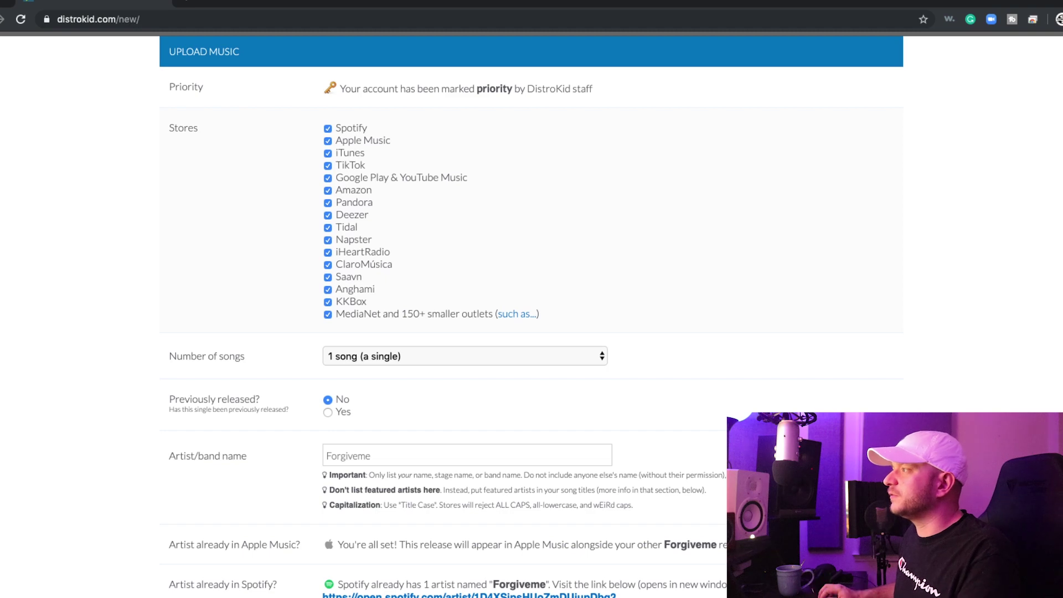
scroll(532, 315, "down", 1)
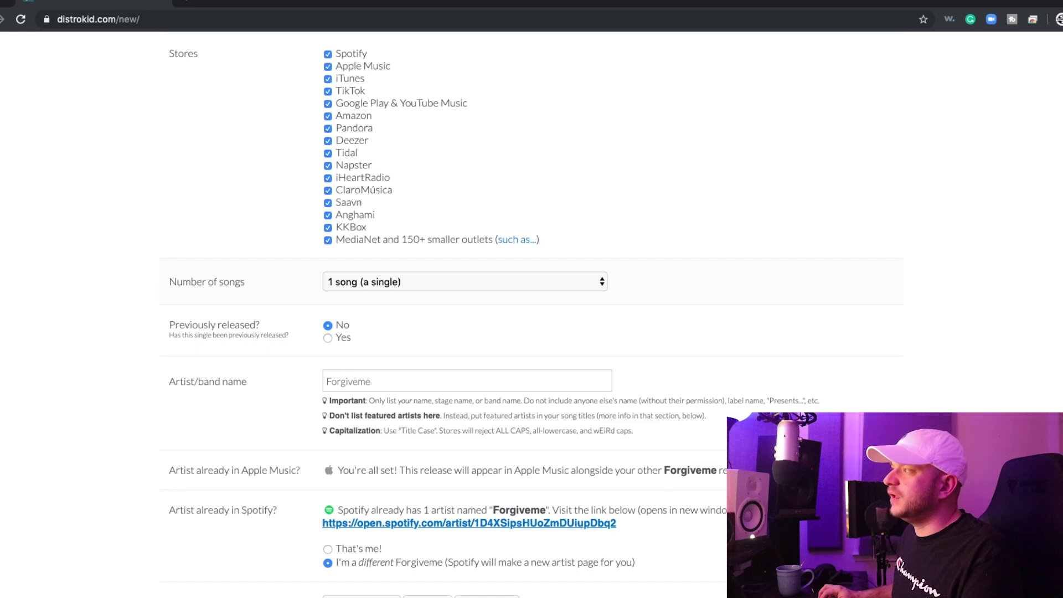
scroll(531, 310, "down", 1)
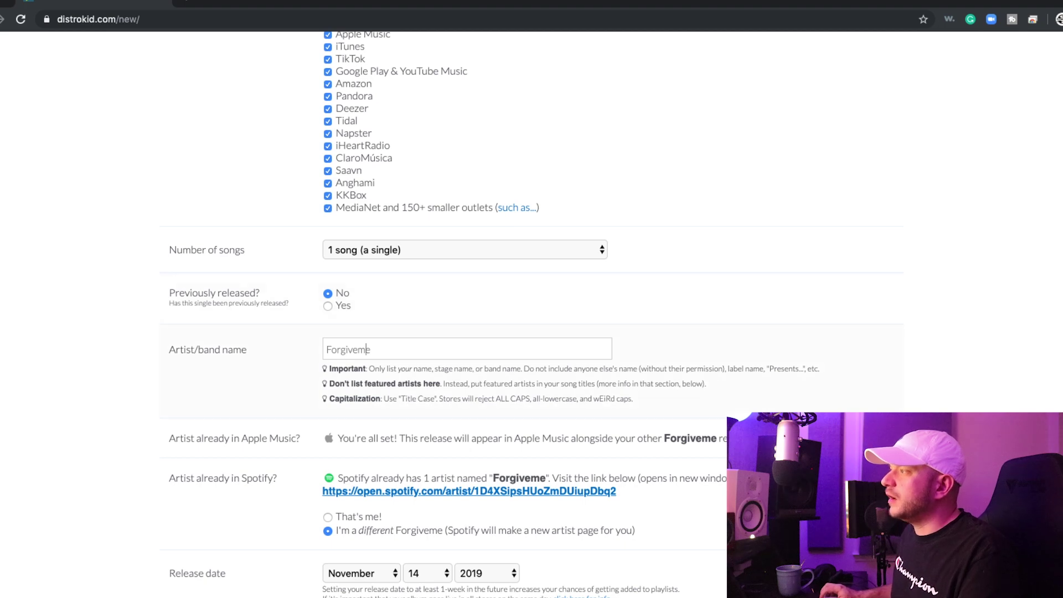
- Replace the artist name Forgiveme with CJ Beatz
double_click(370, 349)
key("BackSpace")
type("CJ")
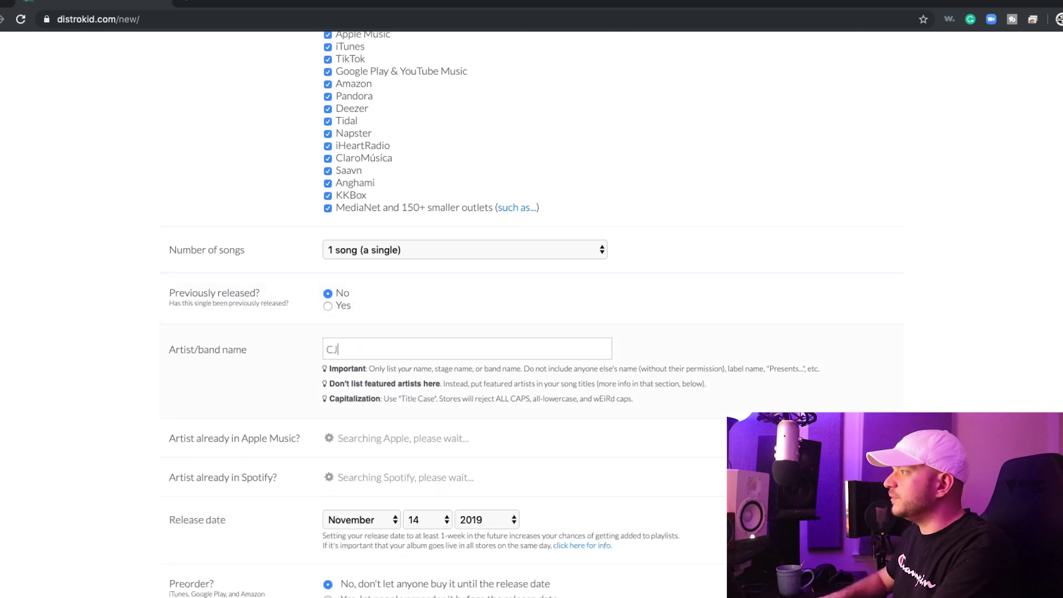
type(" Beaatz")
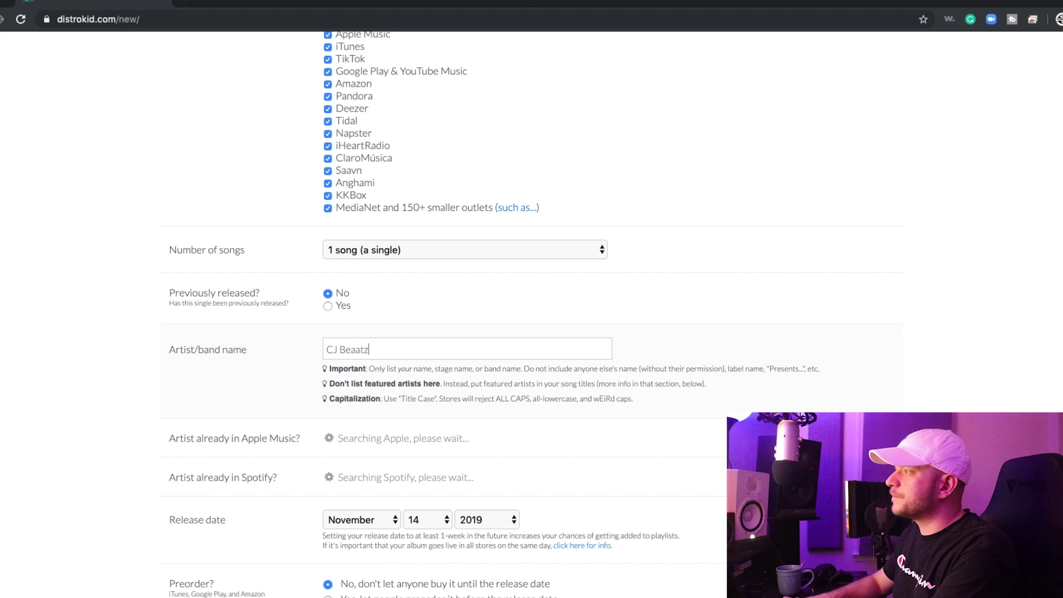
key("BackSpace")
key("BackSpace")
key("BackSpace")
type("tz")
- Accept the suggested record label CJ Beatz Productions, LLC
scroll(532, 310, "down", 3)
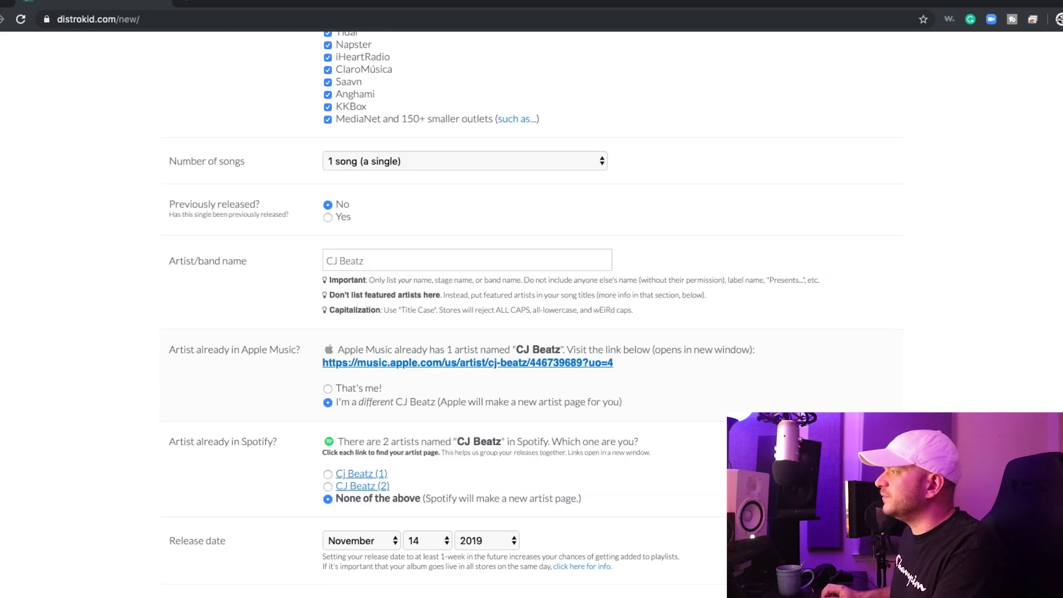
scroll(530, 315, "down", 1)
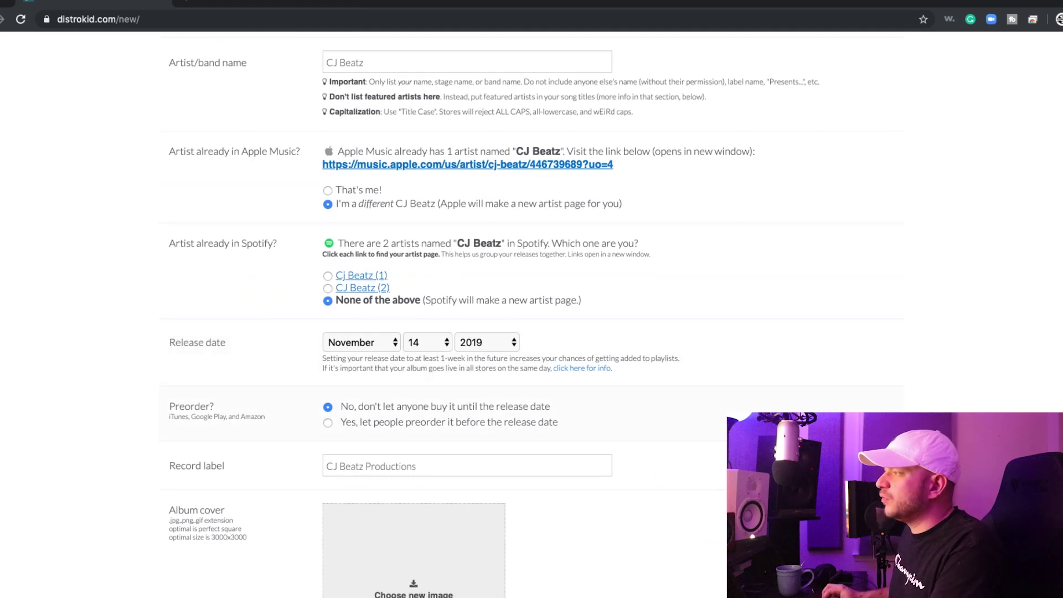
scroll(531, 314, "down", 1)
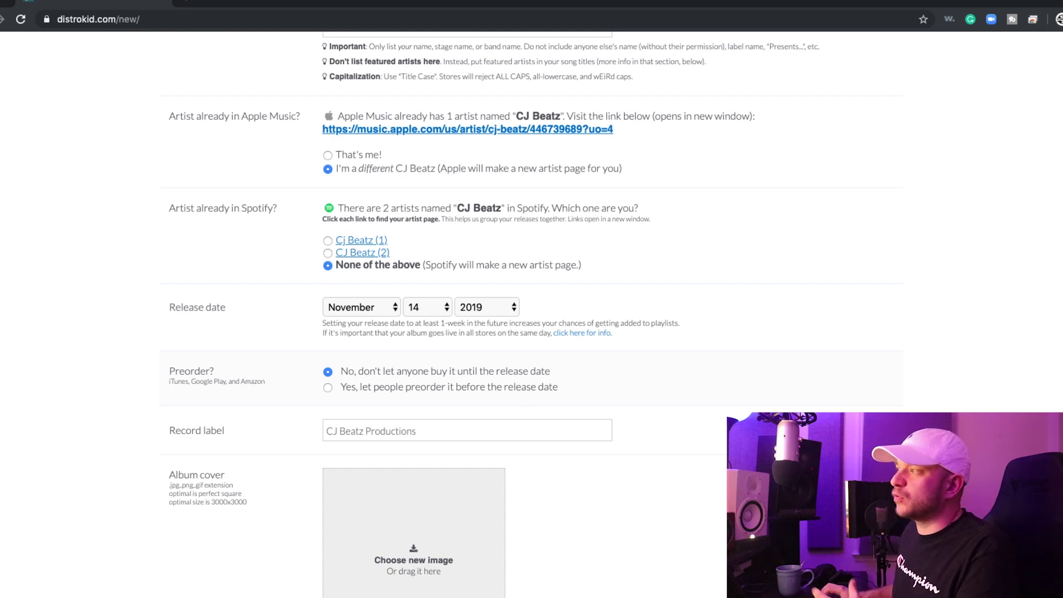
key("Down")
key("Return")
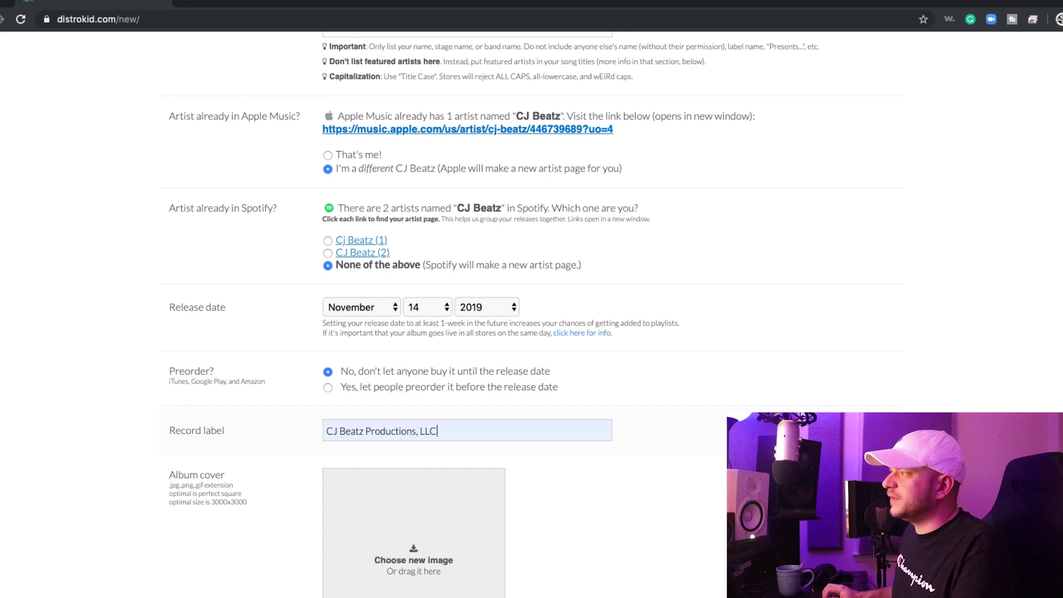
scroll(532, 310, "down", 2)
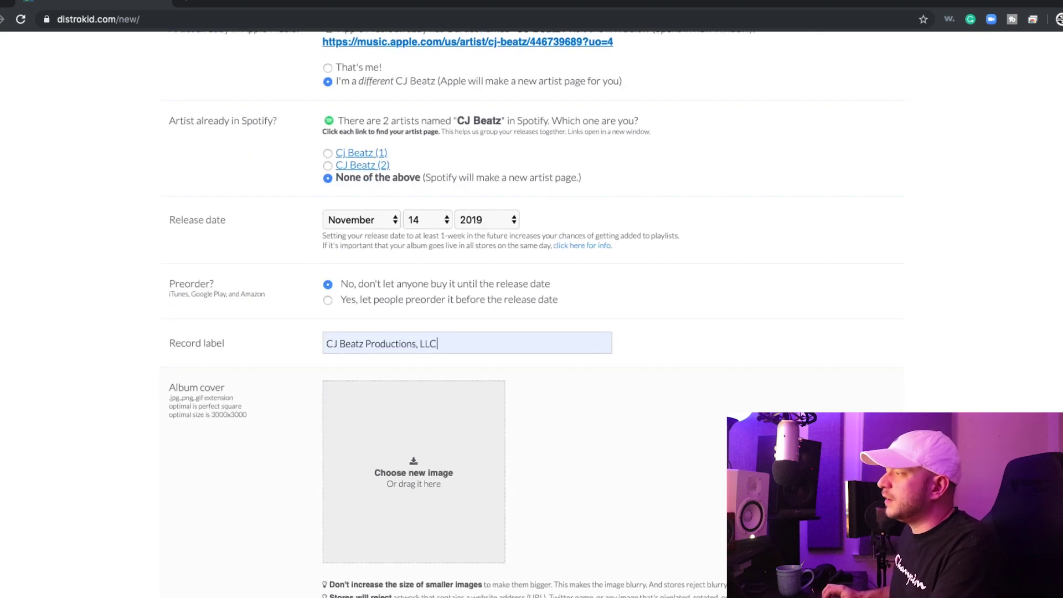
scroll(531, 310, "down", 1)
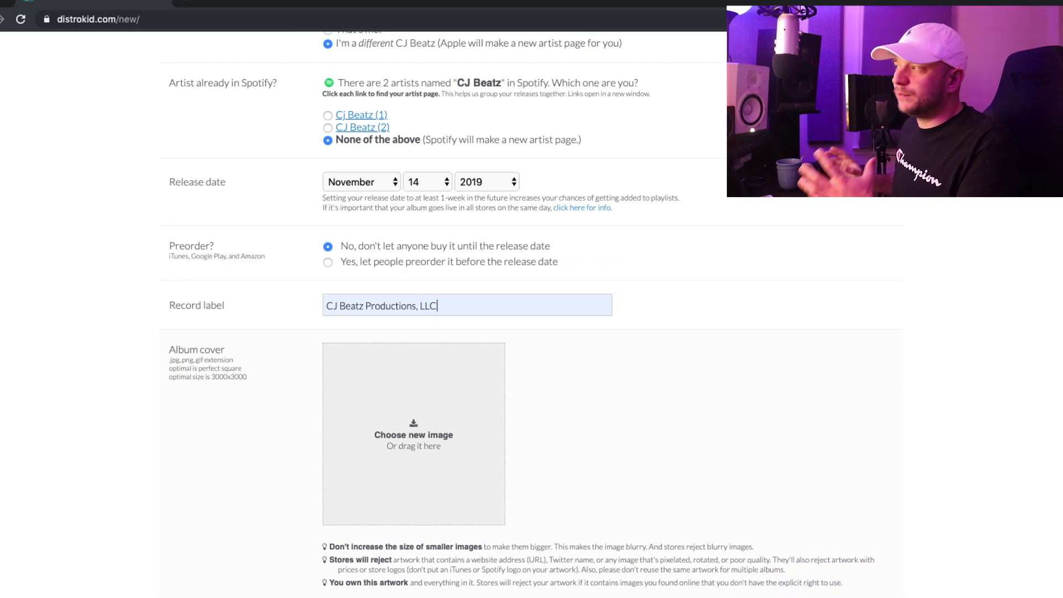
scroll(531, 310, "down", 1)
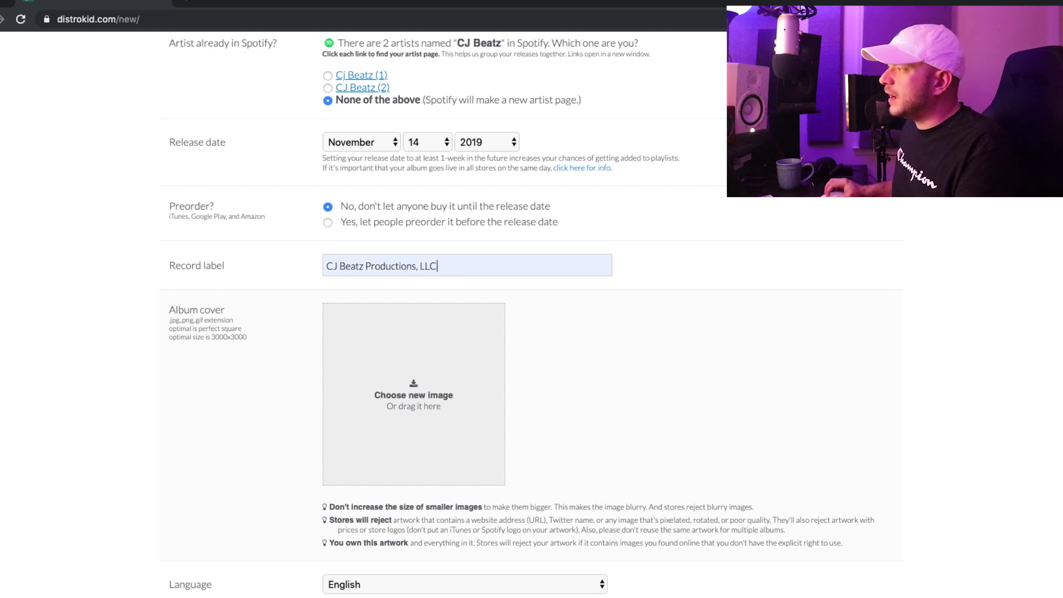
scroll(531, 312, "down", 1)
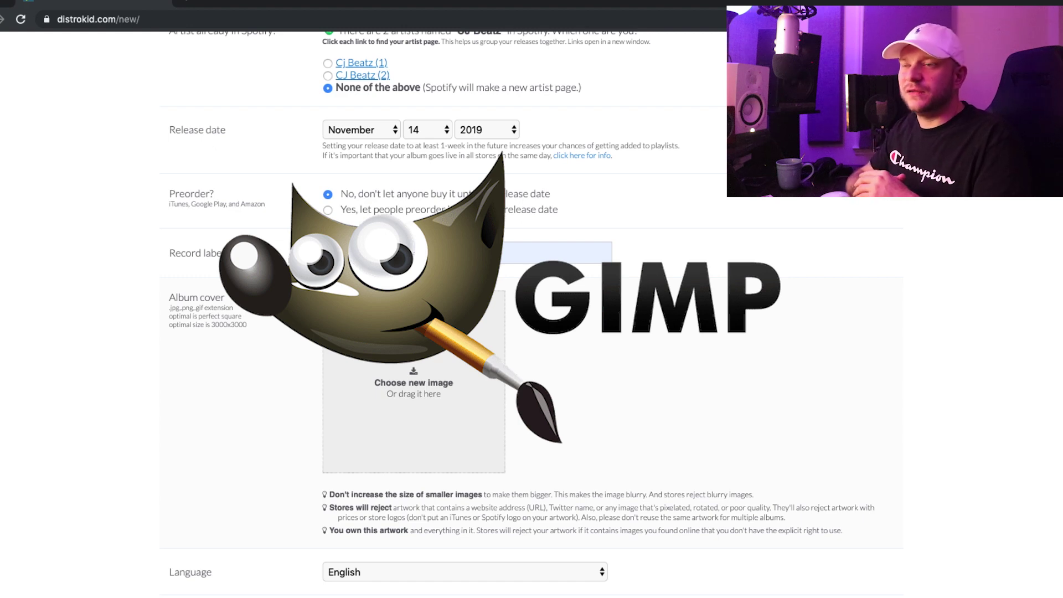
scroll(532, 310, "down", 5)
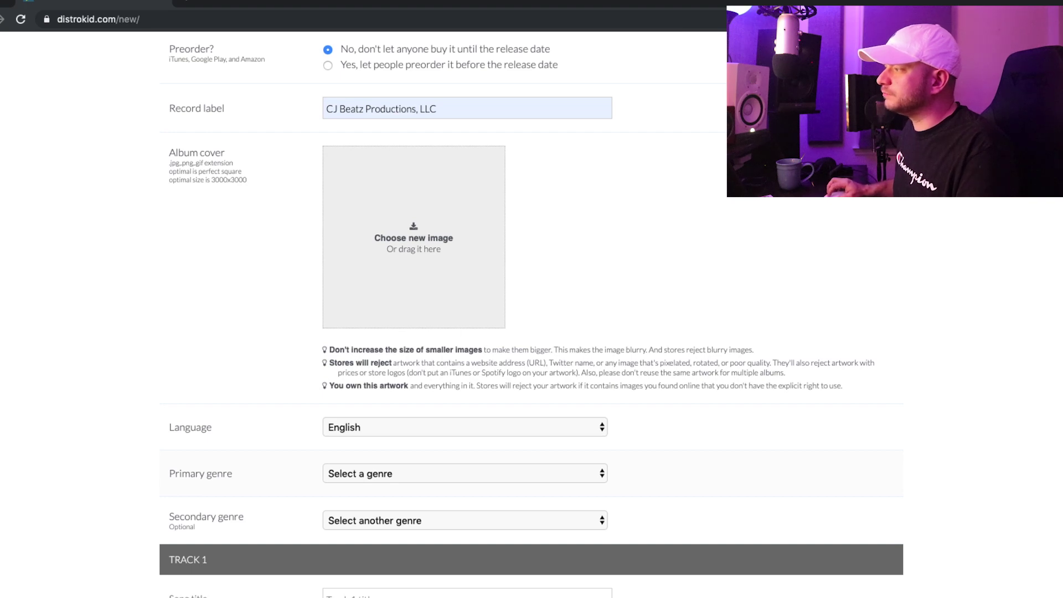
- Choose primary genre Hip Hop/Rap and title Track 1 'Mountains (Instrumental)'
key("h")
key("Tab")
key("Tab")
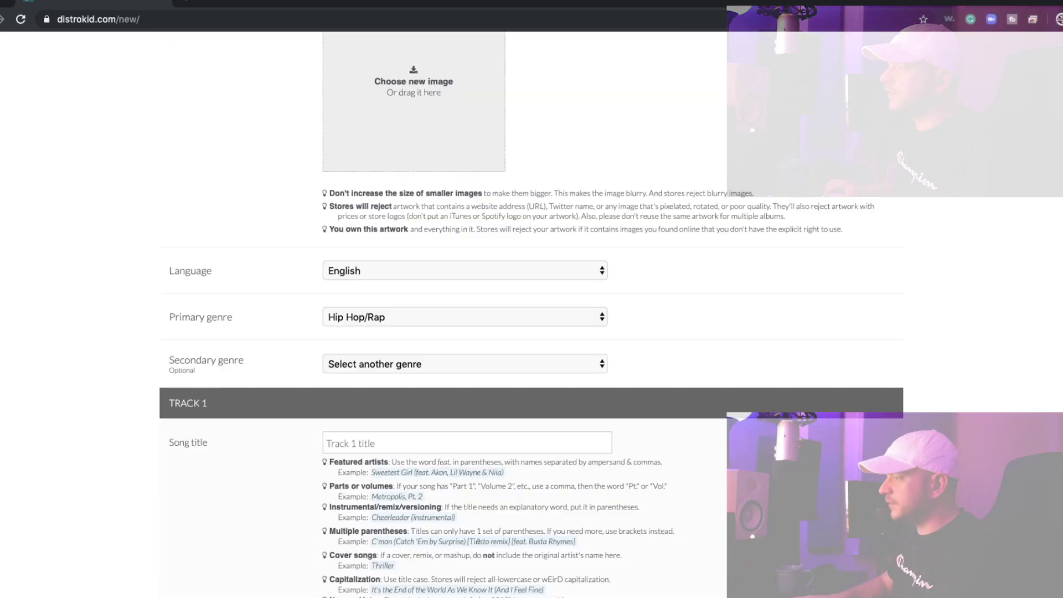
type("M")
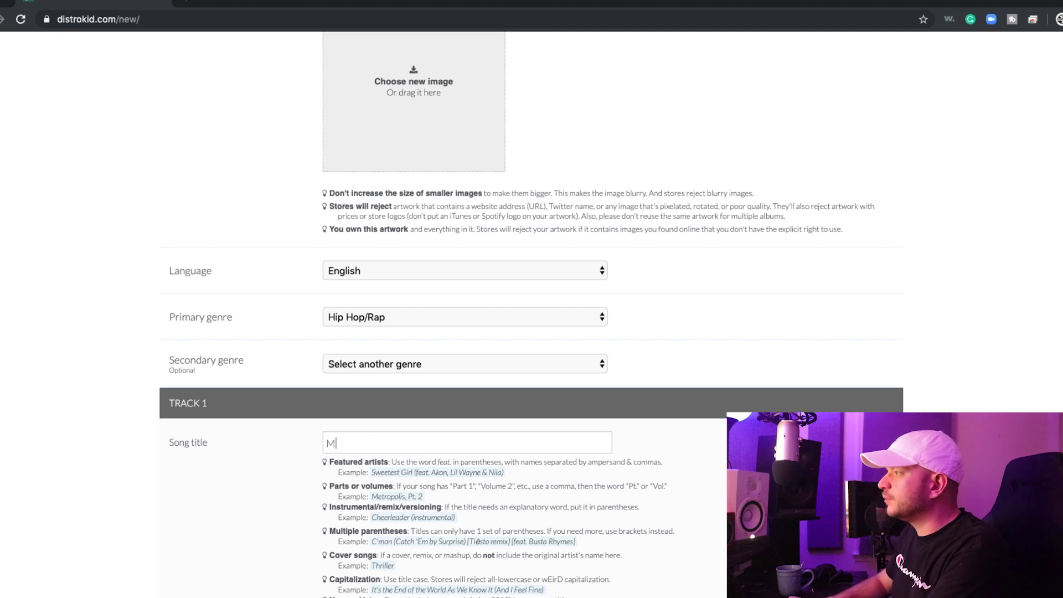
type("ountains")
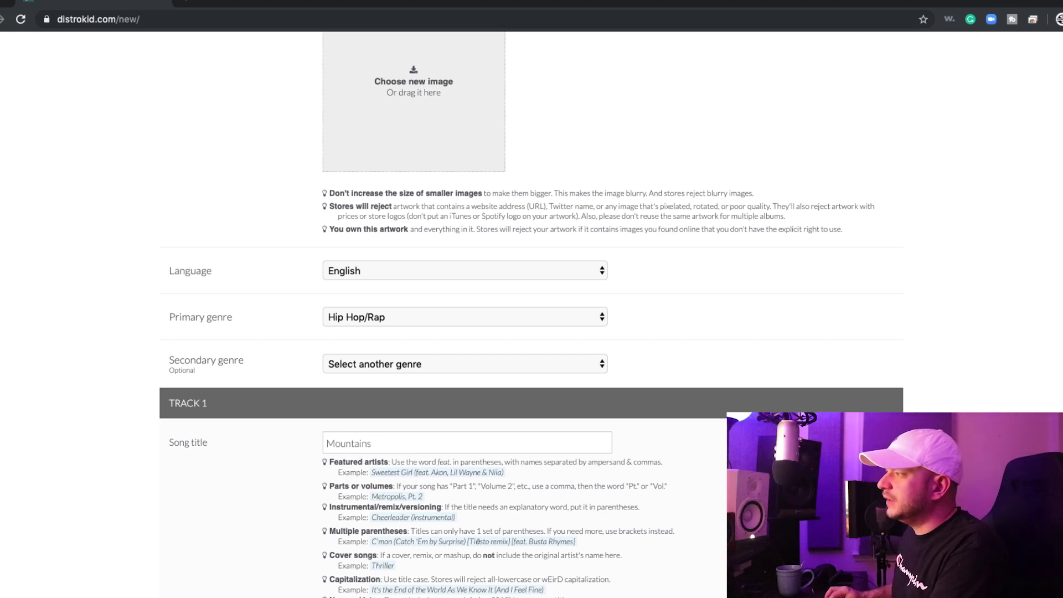
type("(")
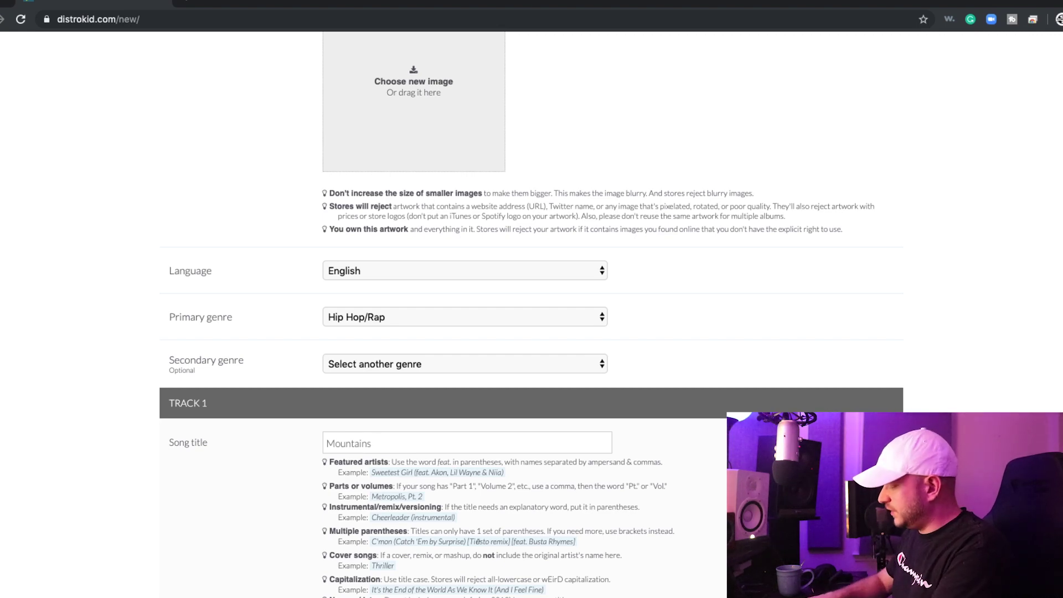
type("Inst")
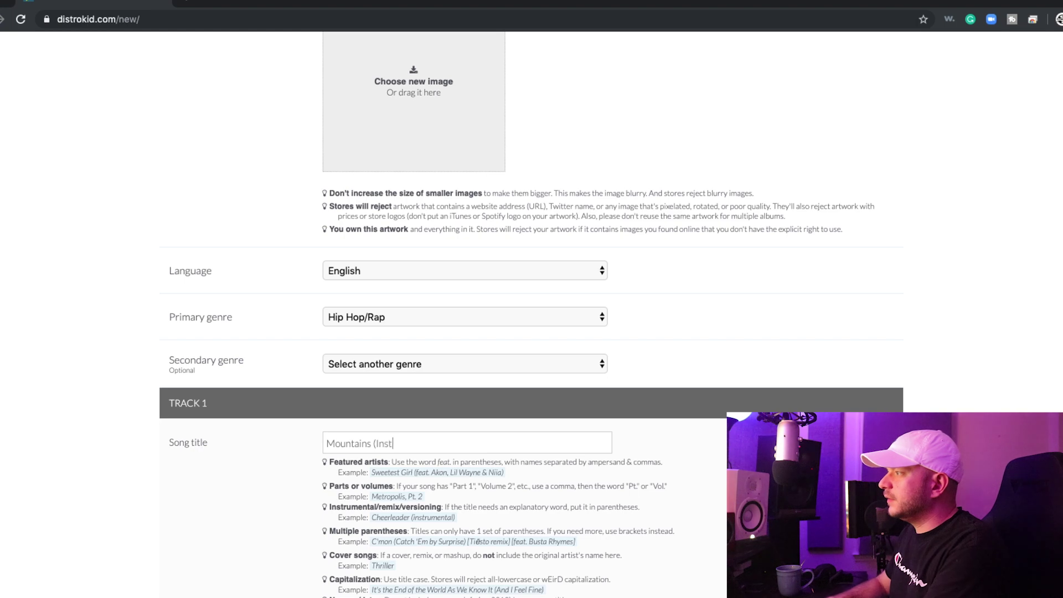
type("rumental)")
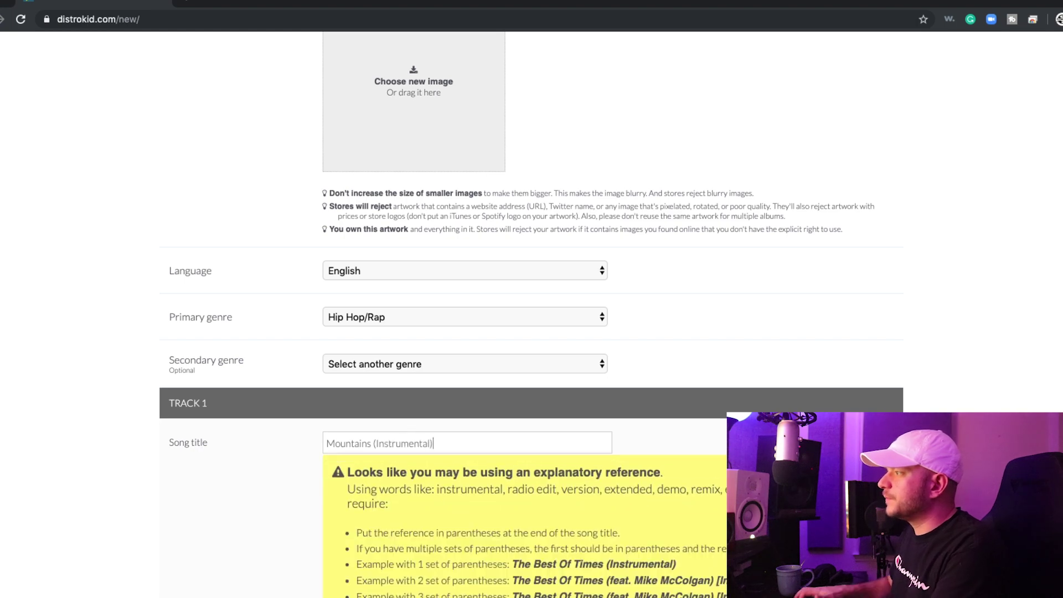
scroll(532, 332, "down", 1)
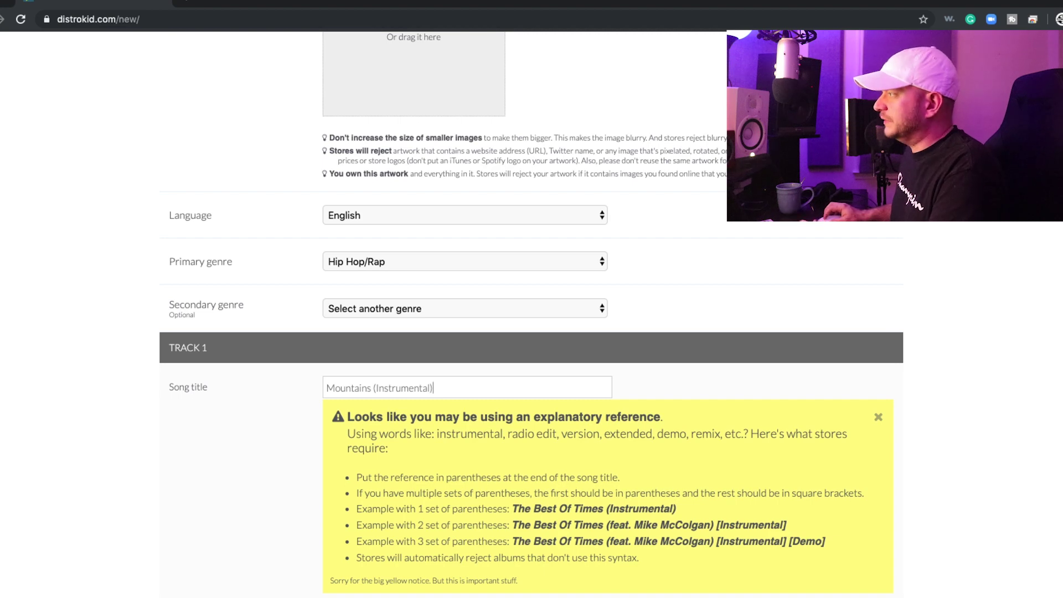
scroll(532, 316, "down", 1)
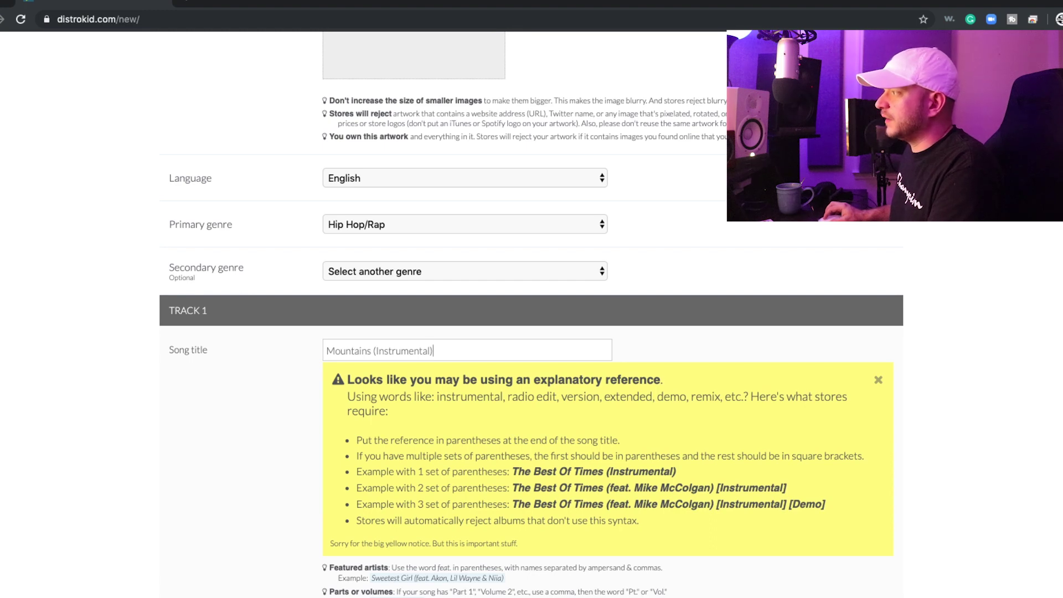
left_click_drag(608, 472, 676, 471)
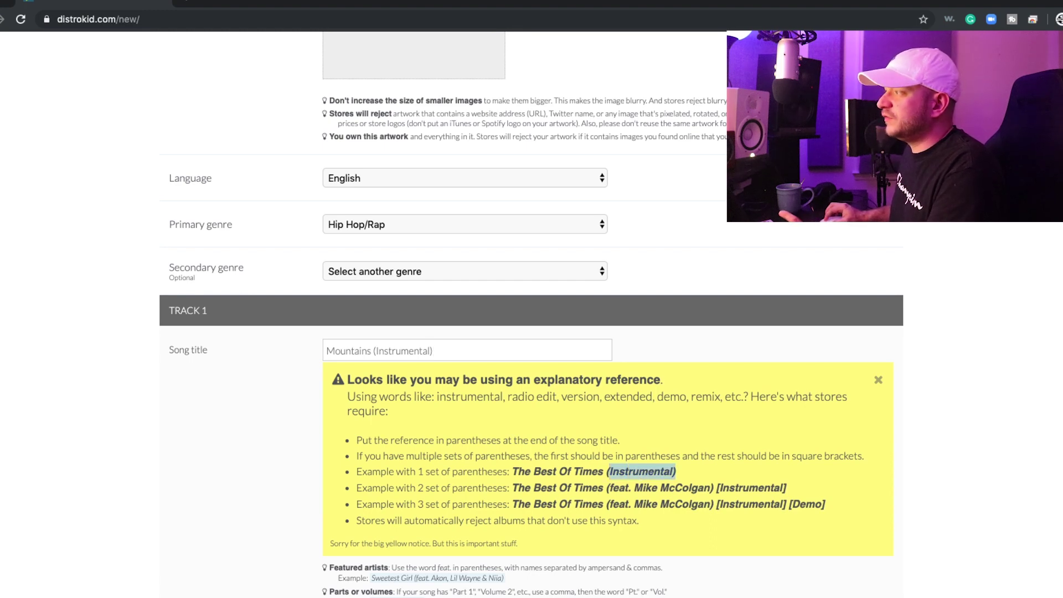
left_click_drag(608, 487, 787, 488)
left_click_drag(608, 471, 677, 471)
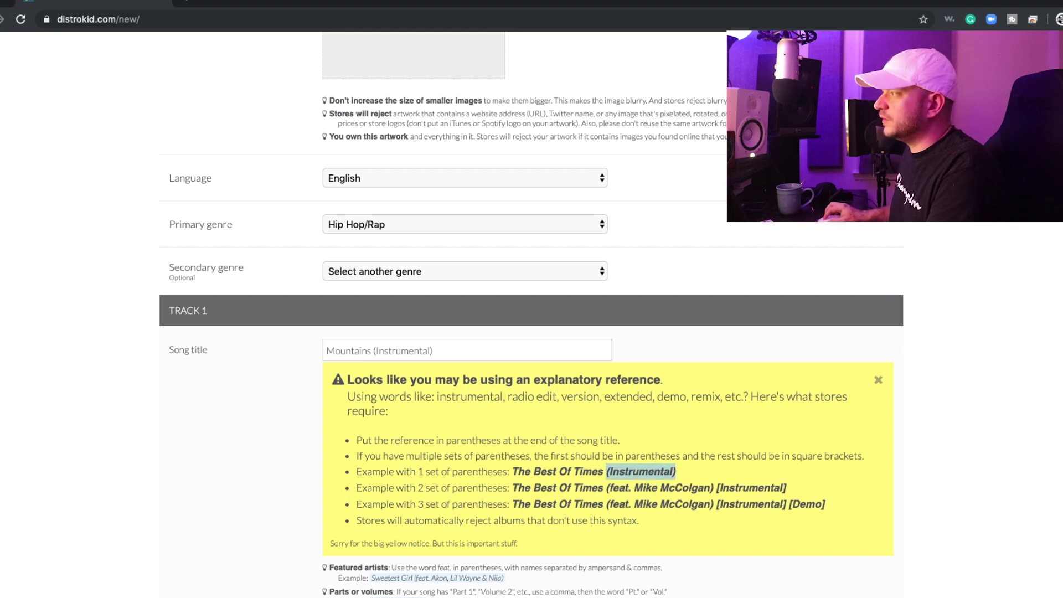
scroll(676, 471, "down", 3)
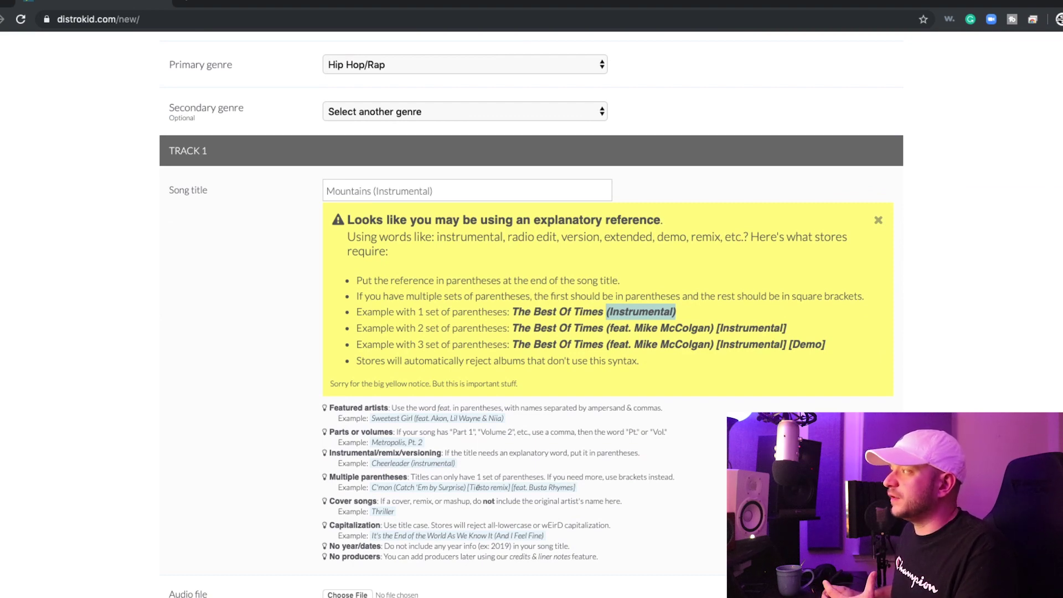
left_click_drag(607, 328, 710, 328)
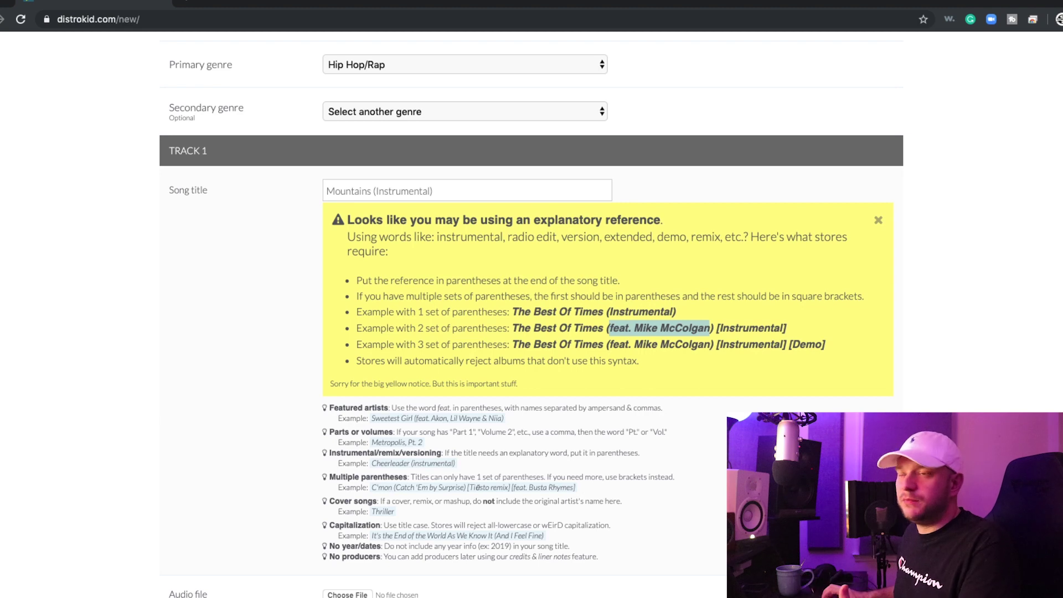
- Set the songwriter role to Music only and explicit lyrics to No
scroll(532, 319, "down", 4)
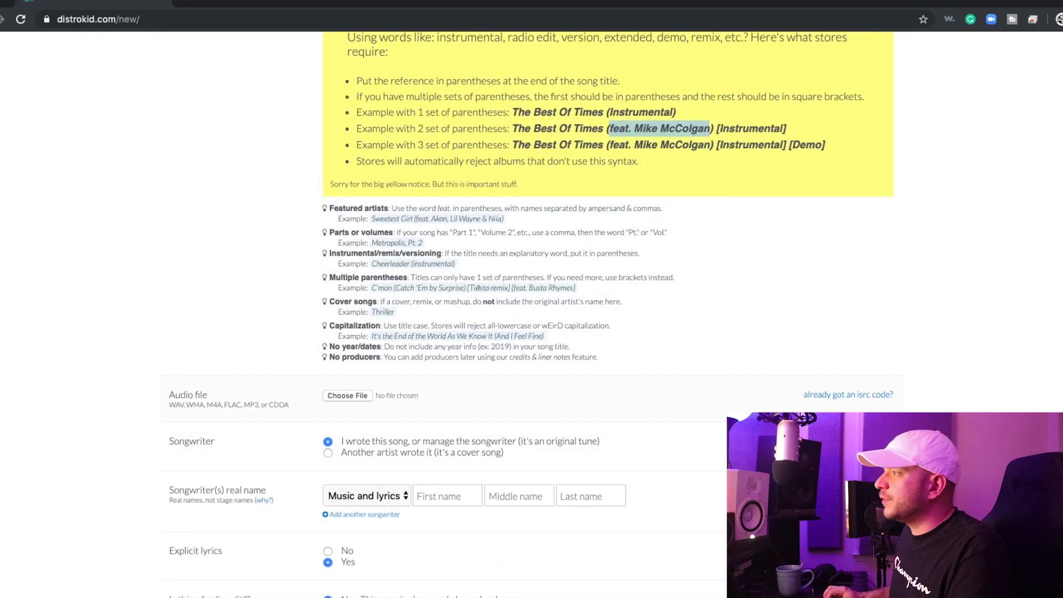
triple_click(229, 405)
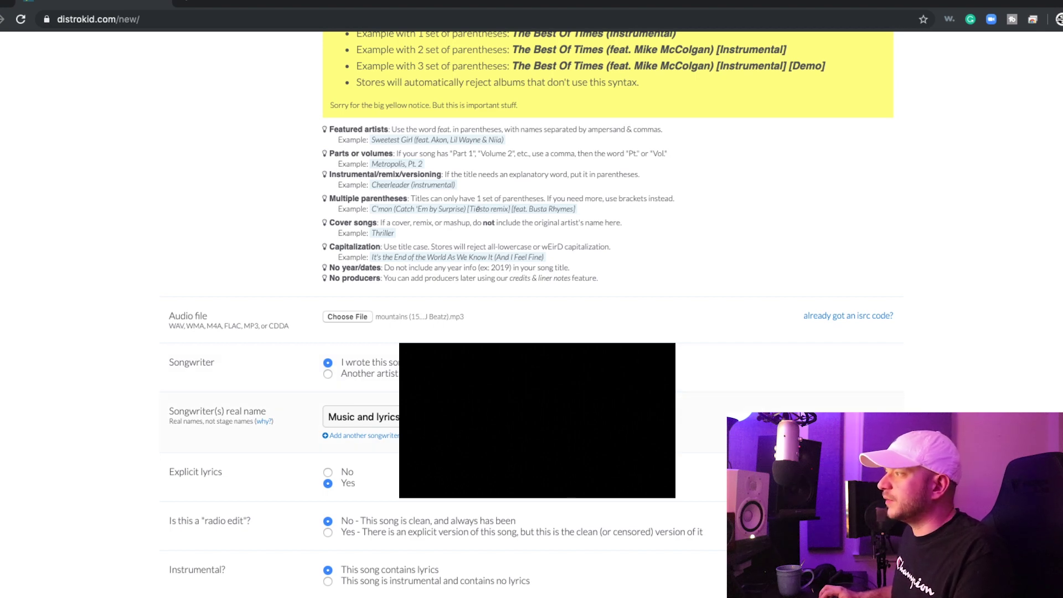
key("BackSpace")
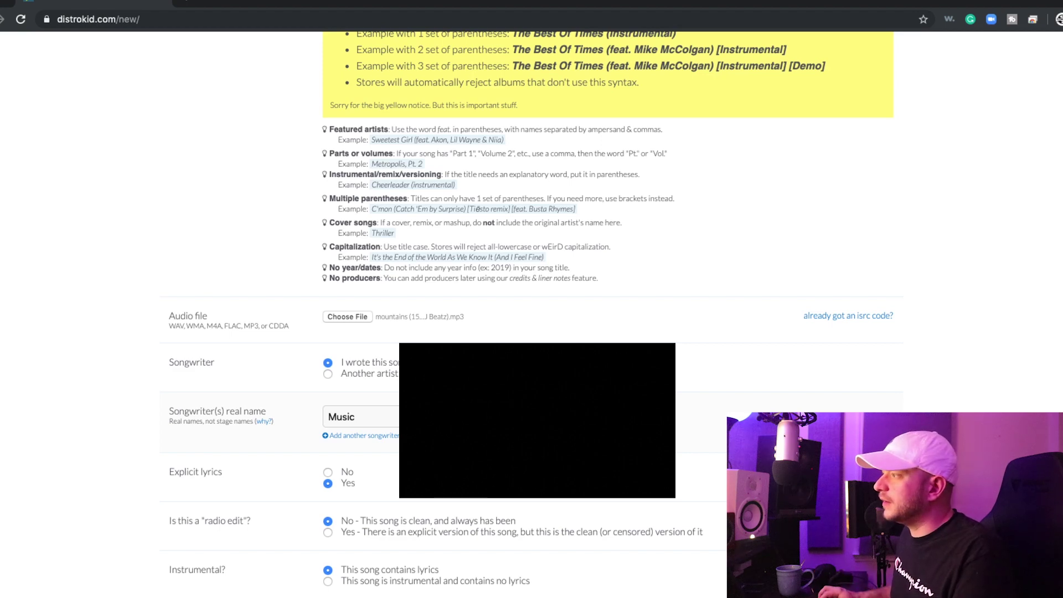
scroll(531, 315, "down", 1)
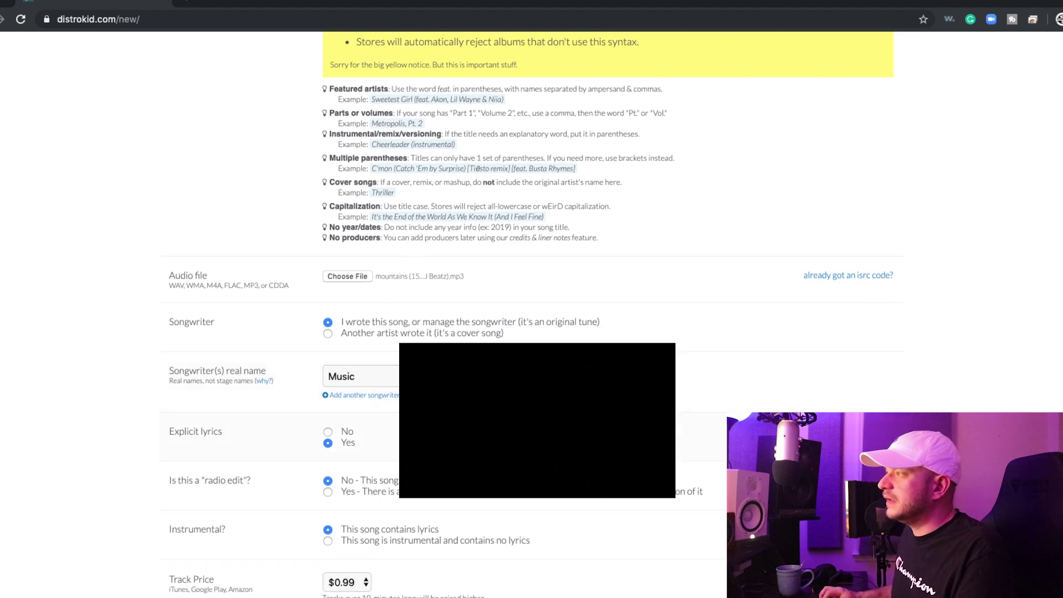
left_click(328, 431)
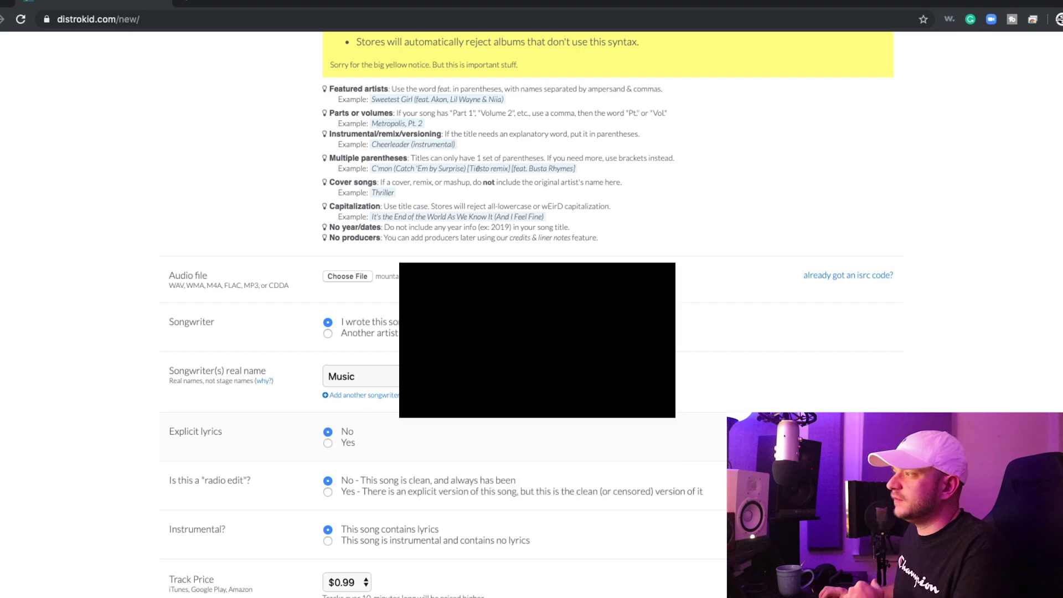
- Mark the track as instrumental with no lyrics and price it at $1.29
scroll(530, 315, "down", 1)
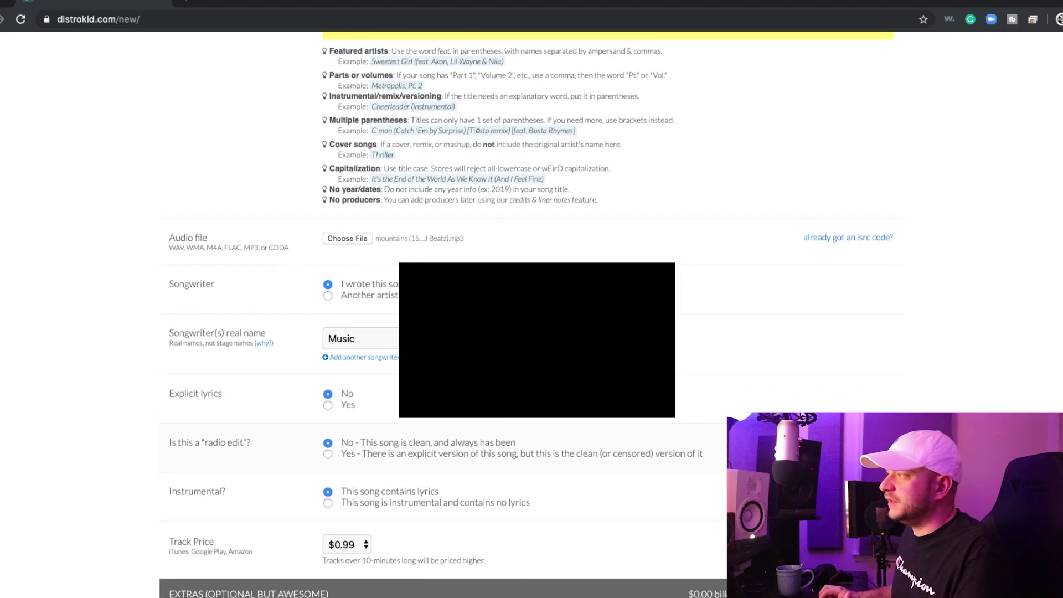
scroll(531, 314, "down", 1)
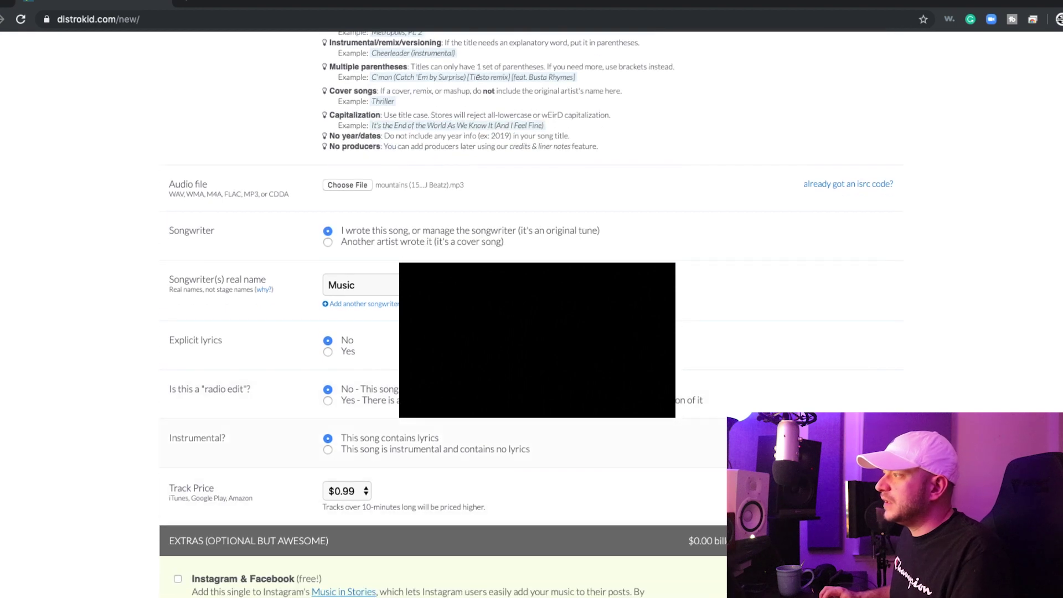
left_click(328, 450)
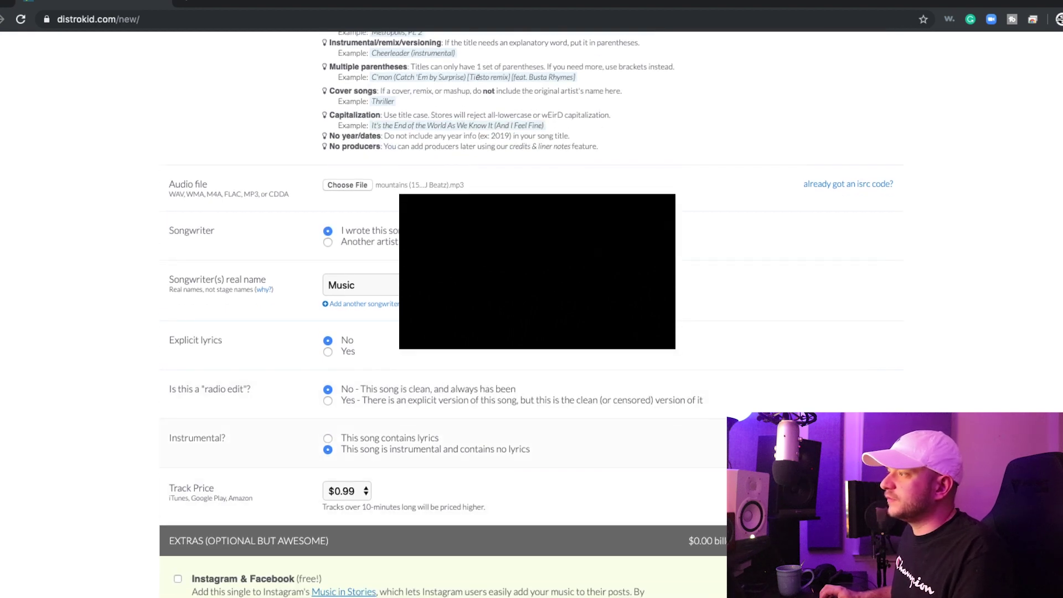
scroll(531, 315, "down", 1)
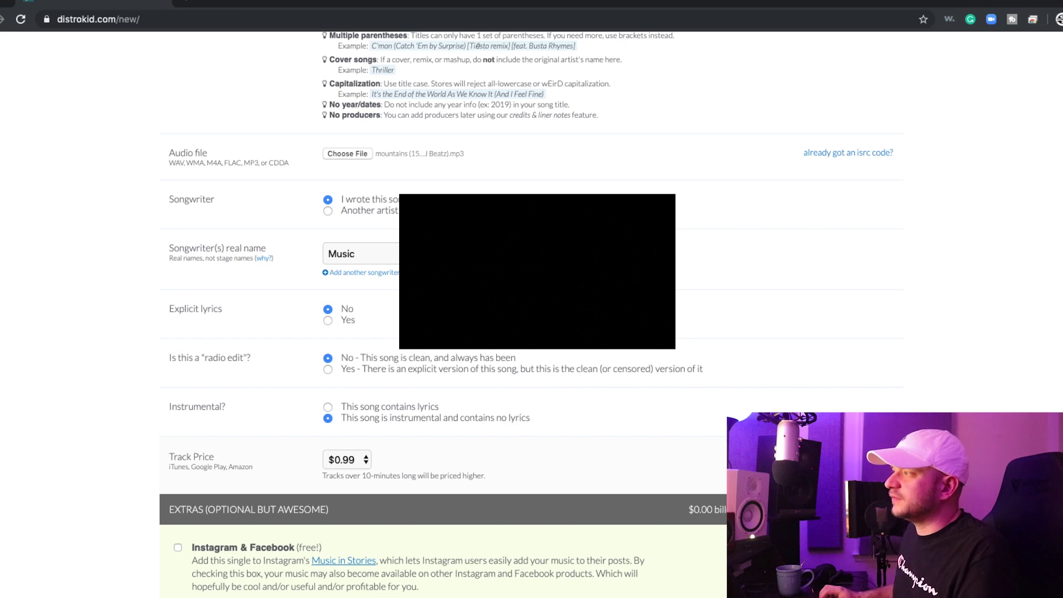
key("Down")
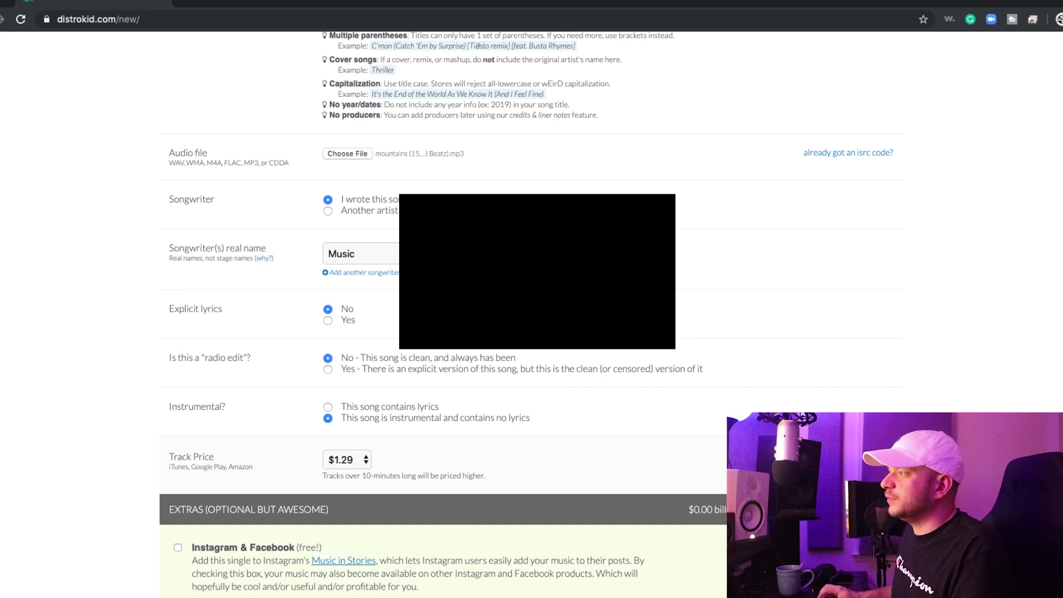
scroll(532, 310, "down", 2)
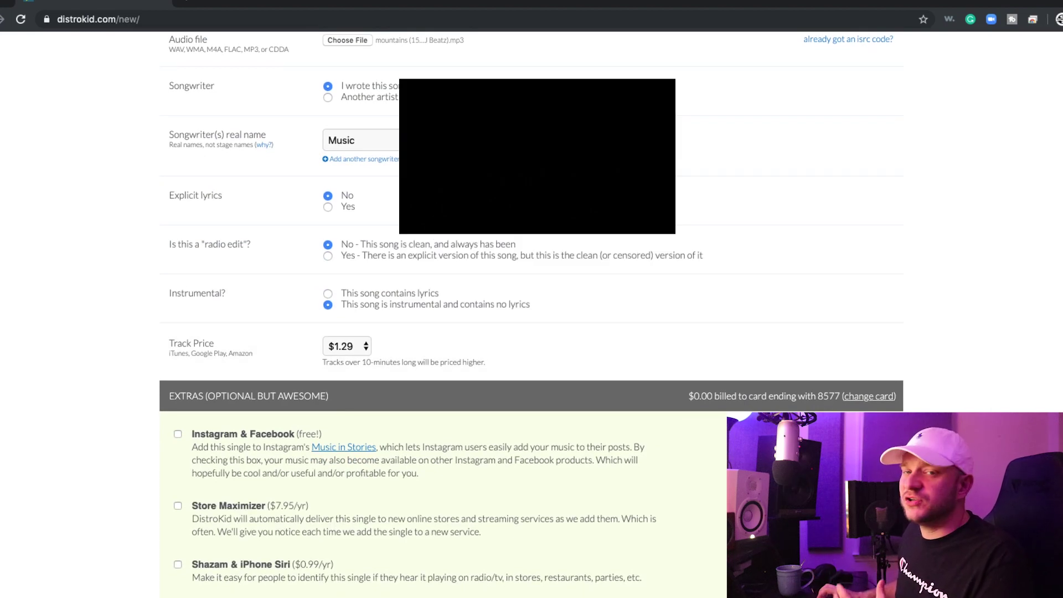
- Tick the Instagram & Facebook and Shazam & iPhone Siri extras, adding $0.99
scroll(532, 310, "down", 1)
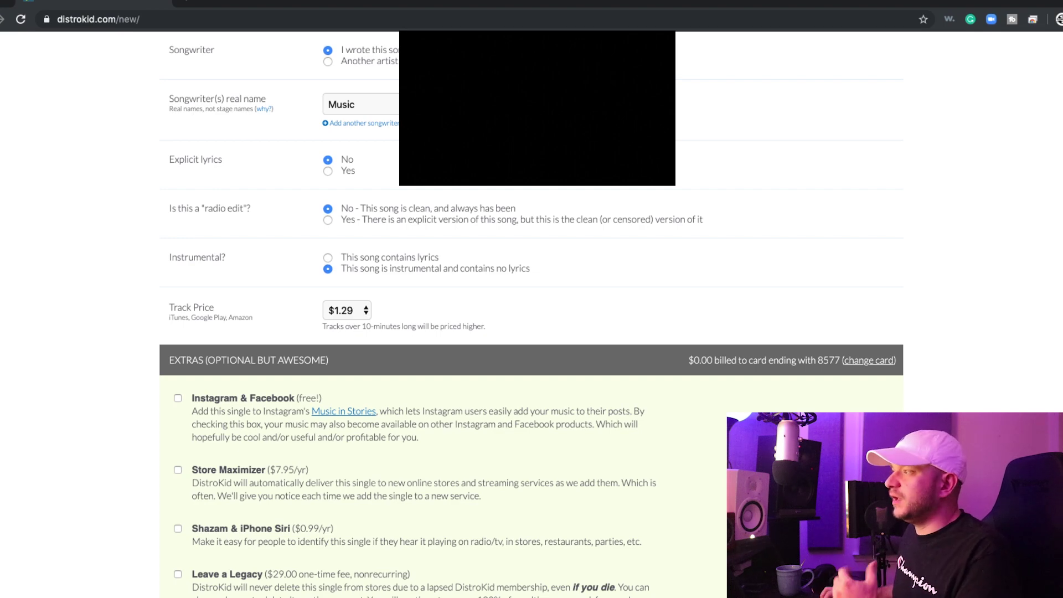
left_click(178, 398)
scroll(178, 399, "down", 2)
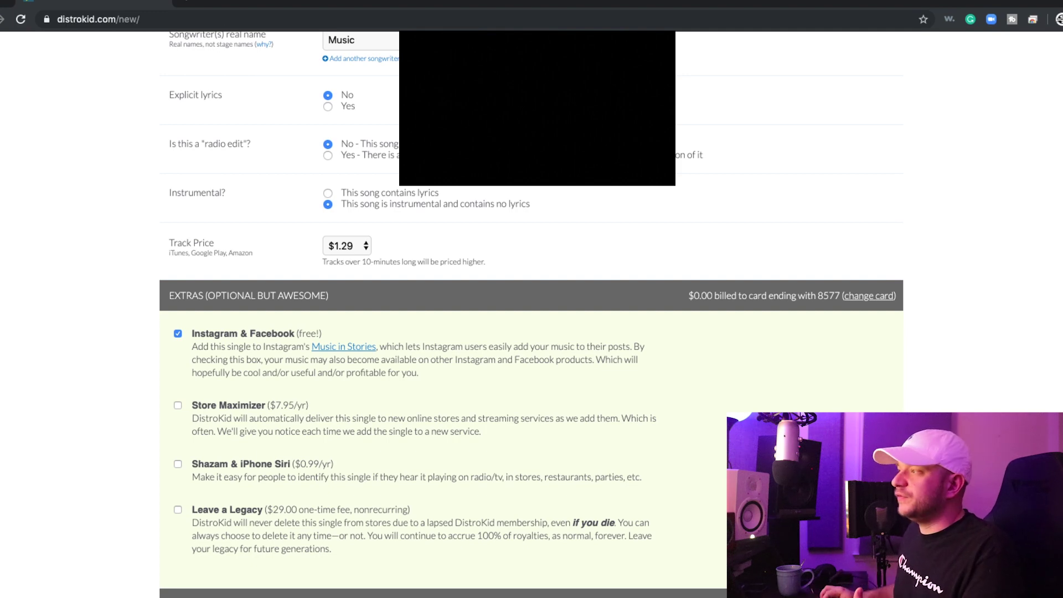
scroll(532, 314, "down", 2)
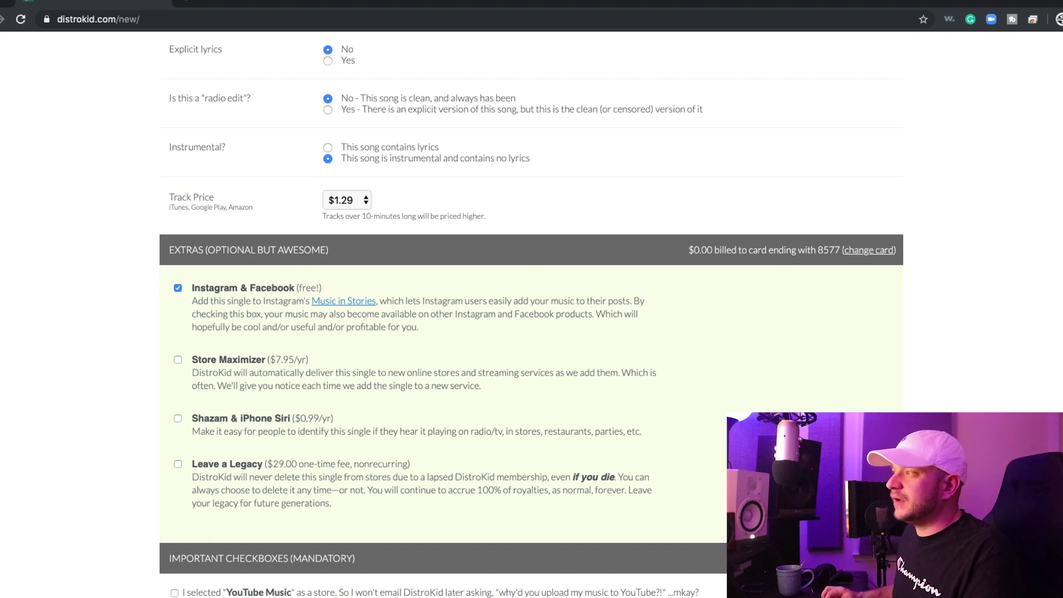
left_click(178, 419)
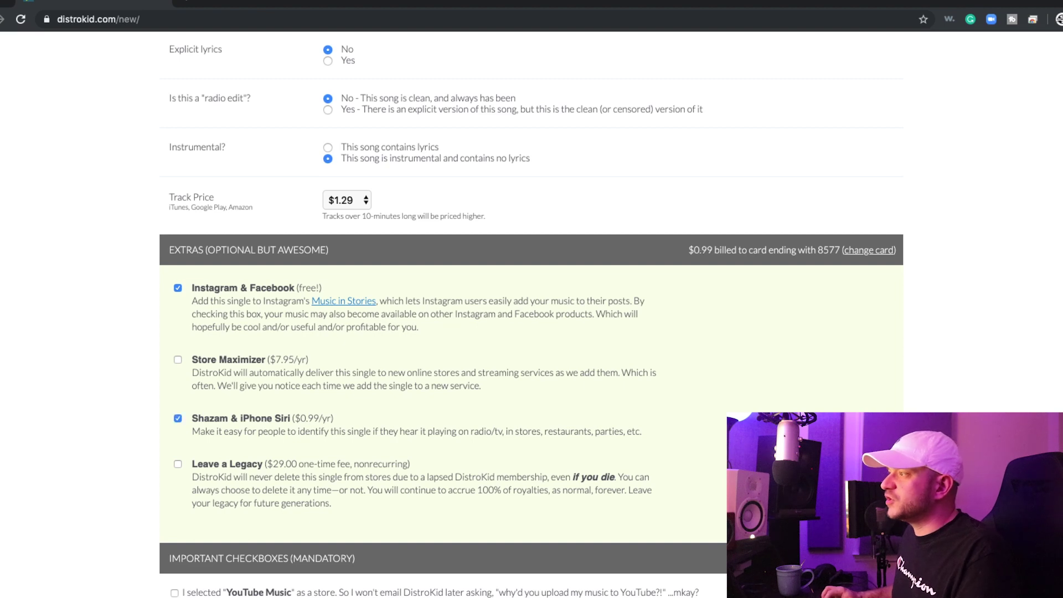
scroll(532, 316, "down", 2)
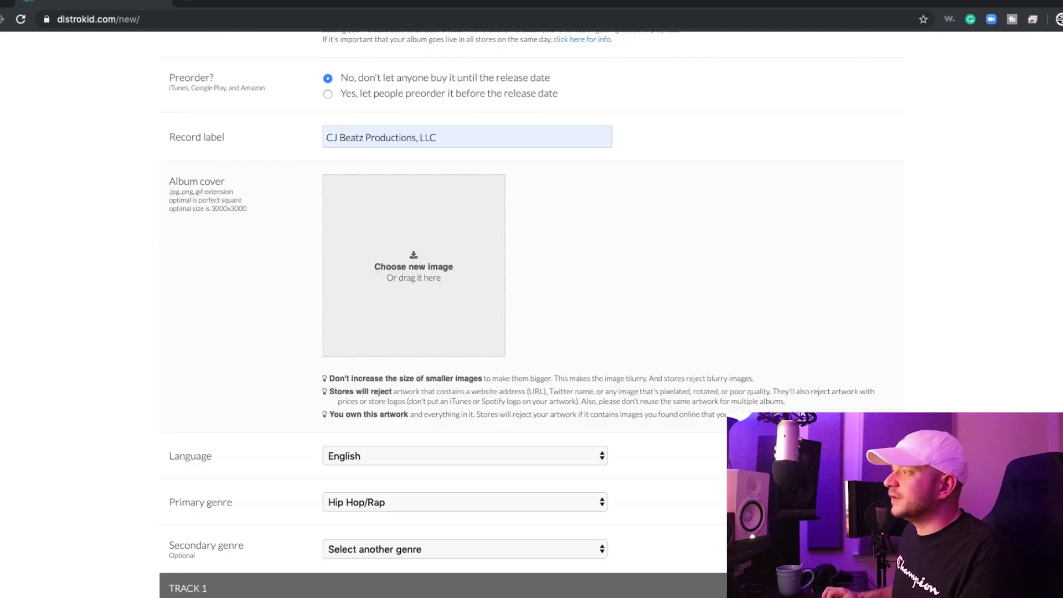
scroll(531, 310, "up", 1)
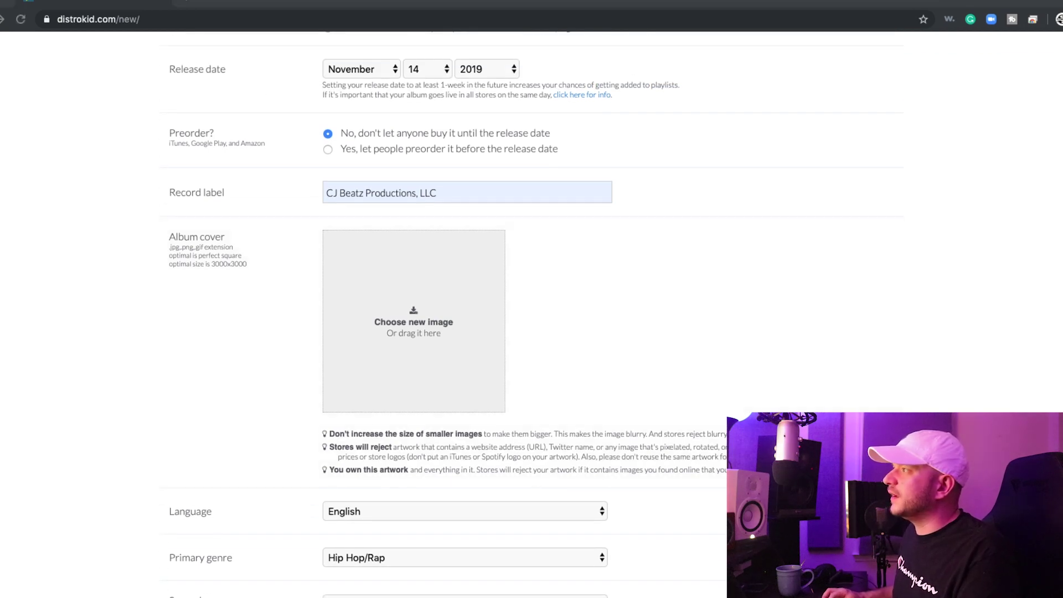
scroll(532, 311, "down", 5)
scroll(532, 310, "down", 20)
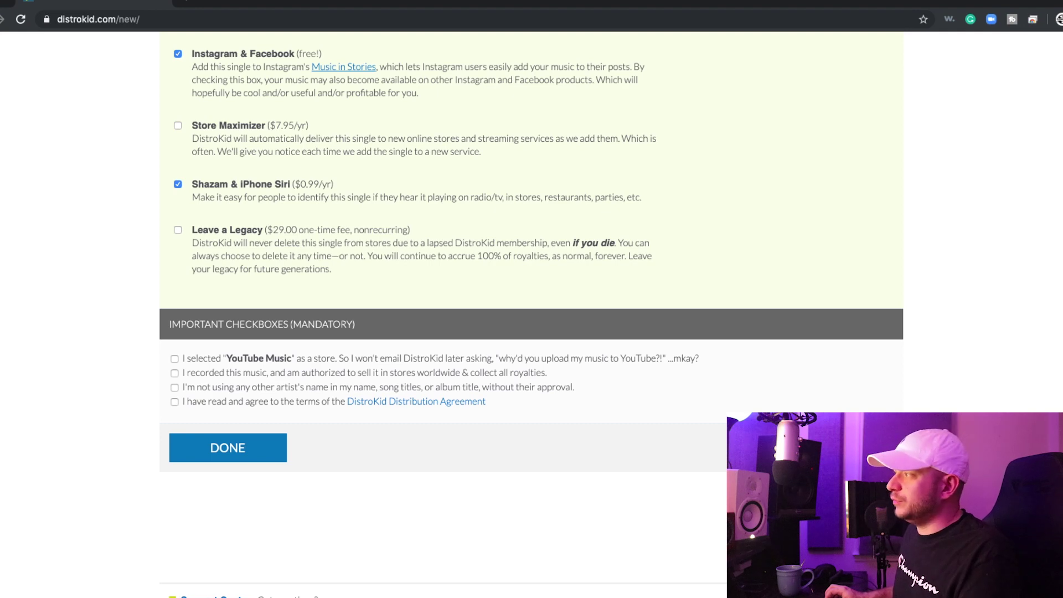
- Accept the YouTube Music, ownership, artist-name and Distribution Agreement checkboxes, then submit with DONE
left_click(175, 359)
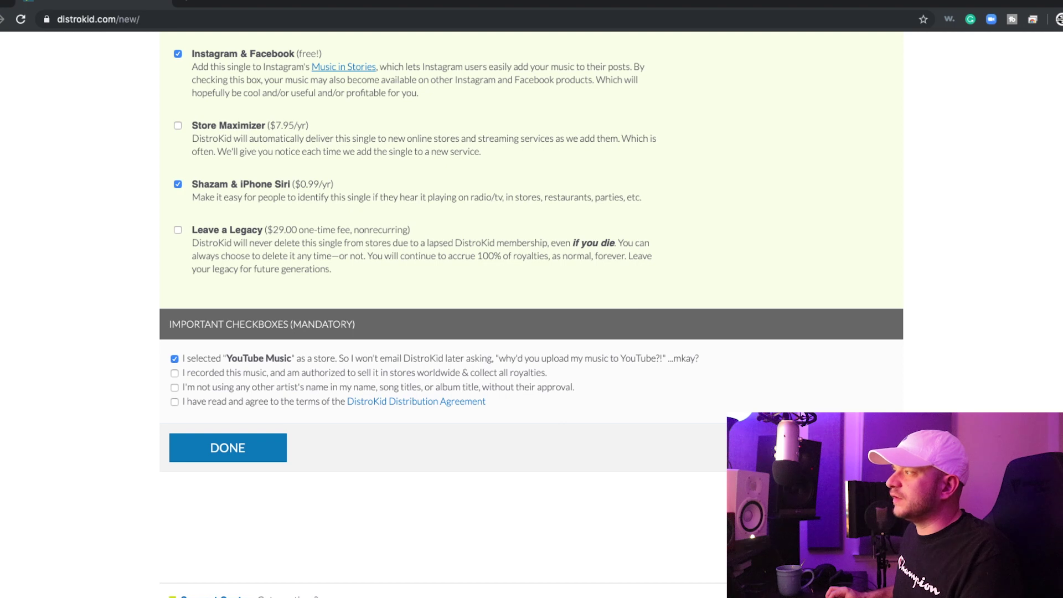
left_click(174, 373)
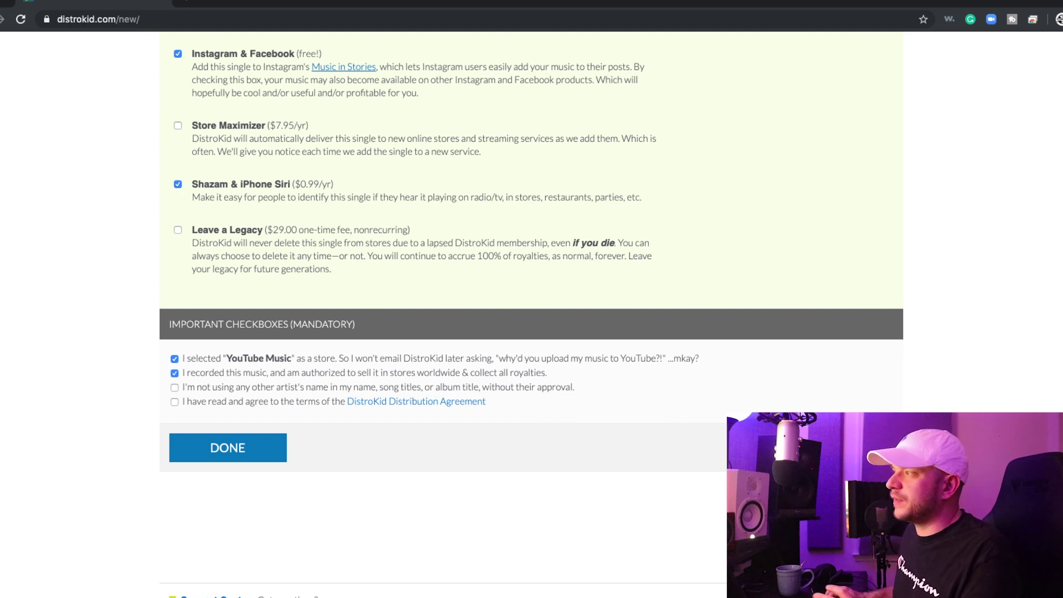
left_click(175, 388)
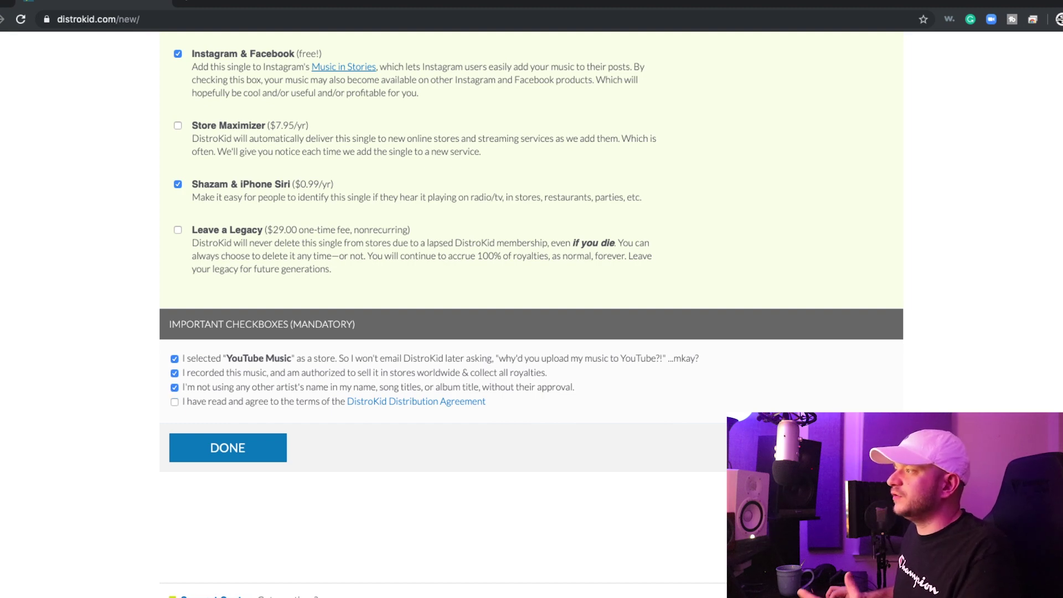
left_click(175, 402)
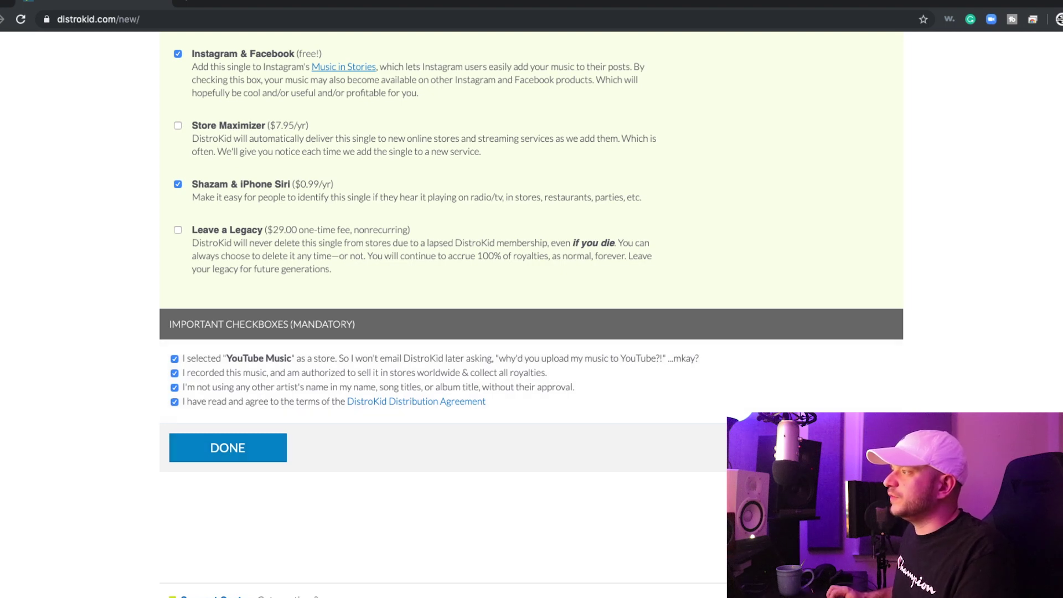
left_click(228, 448)
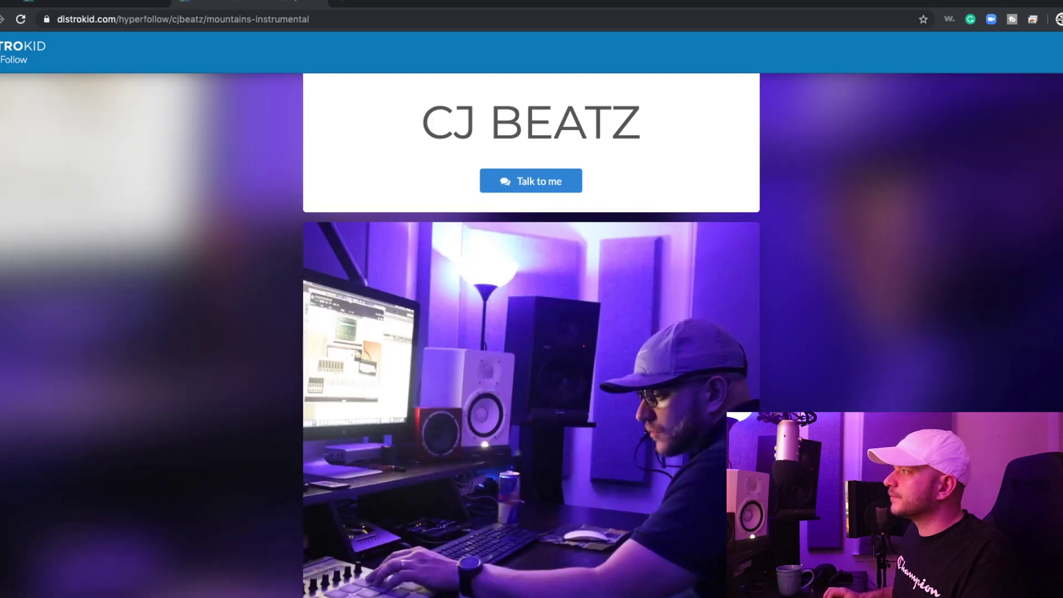
- Review the Done page's delivery timelines: stores up to a week, Spotify 5+ business days
scroll(532, 332, "down", 5)
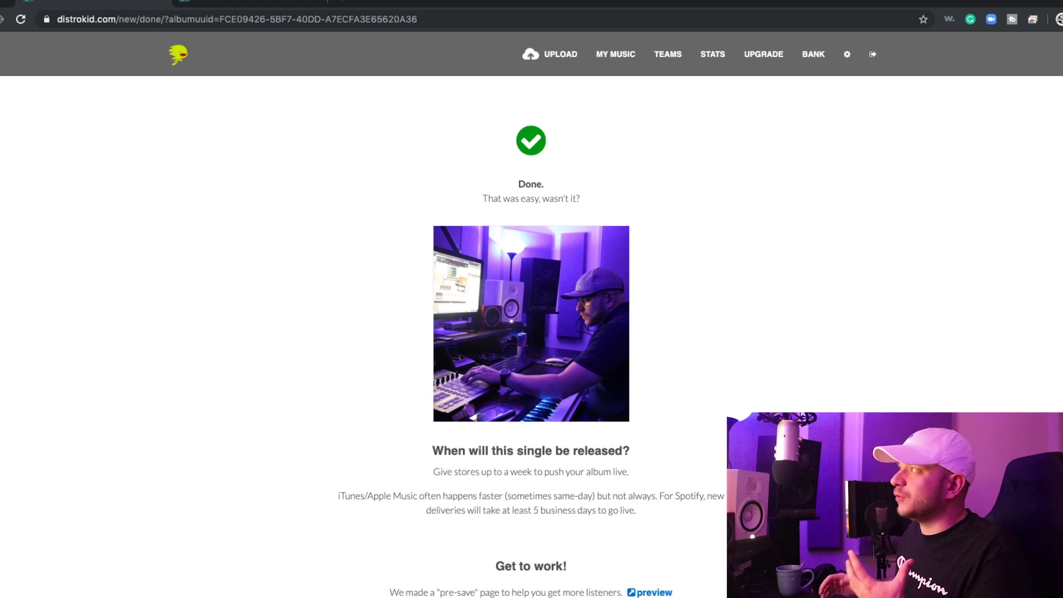
- Visit the Bank payout page, then go to the Teams revenue-splitting page
left_click(813, 54)
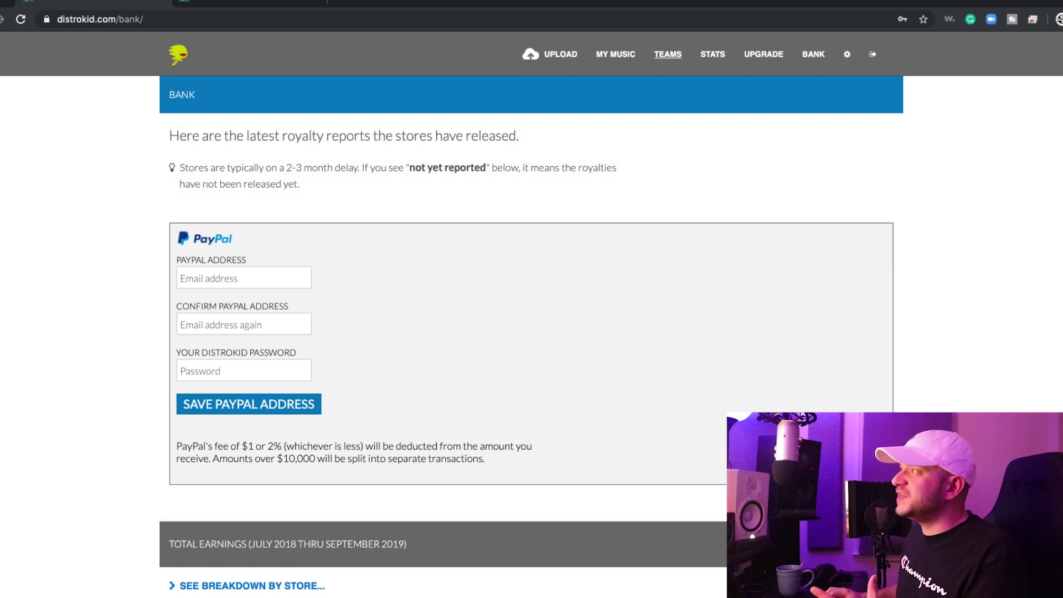
left_click(668, 54)
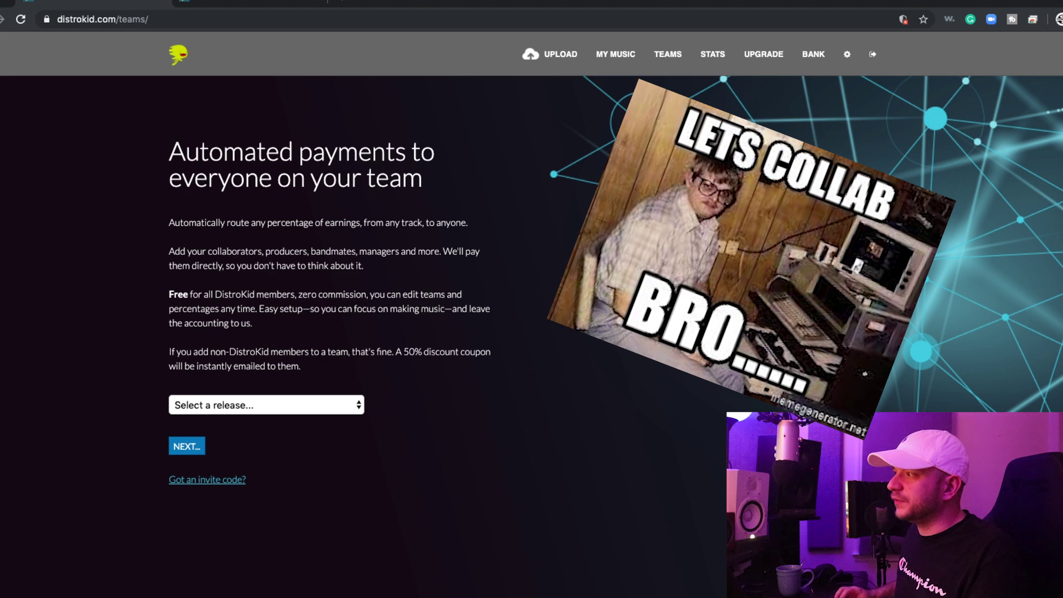
- Add a collaborator to the Mountains (Instrumental) team, giving each member 50%
left_click(265, 405)
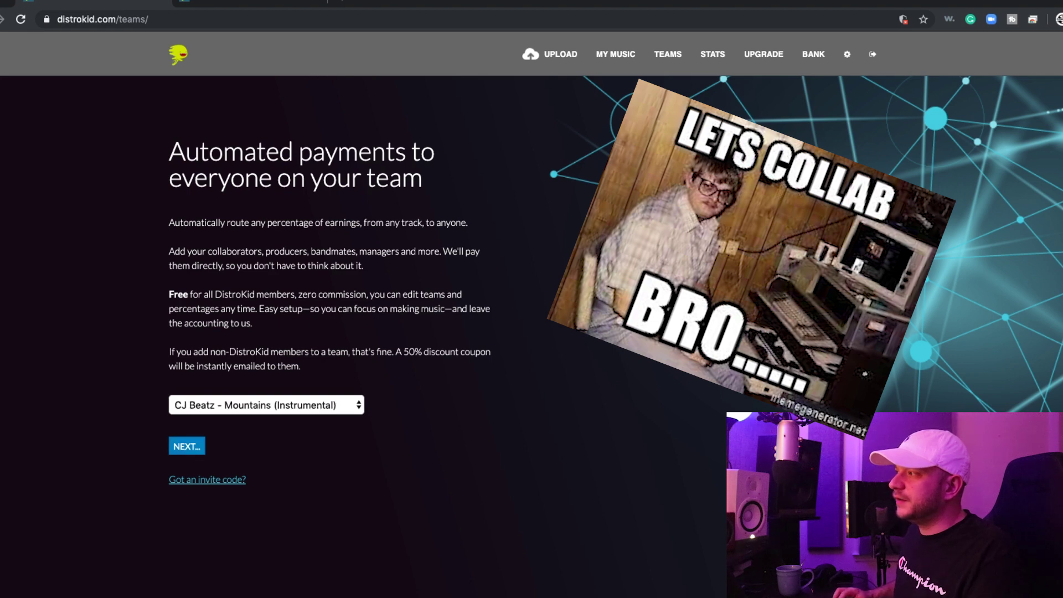
left_click(187, 446)
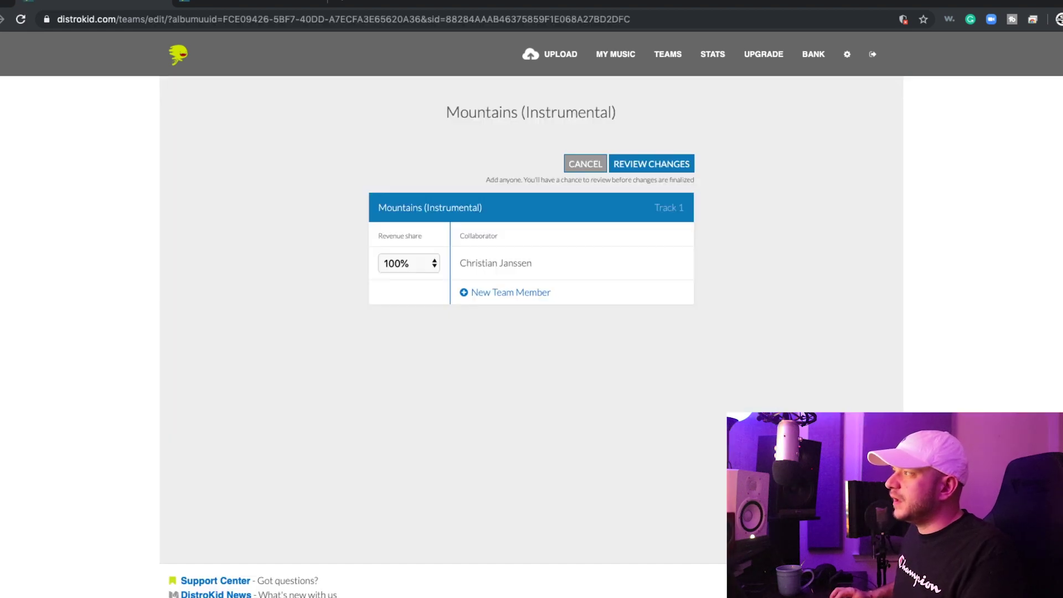
left_click(511, 292)
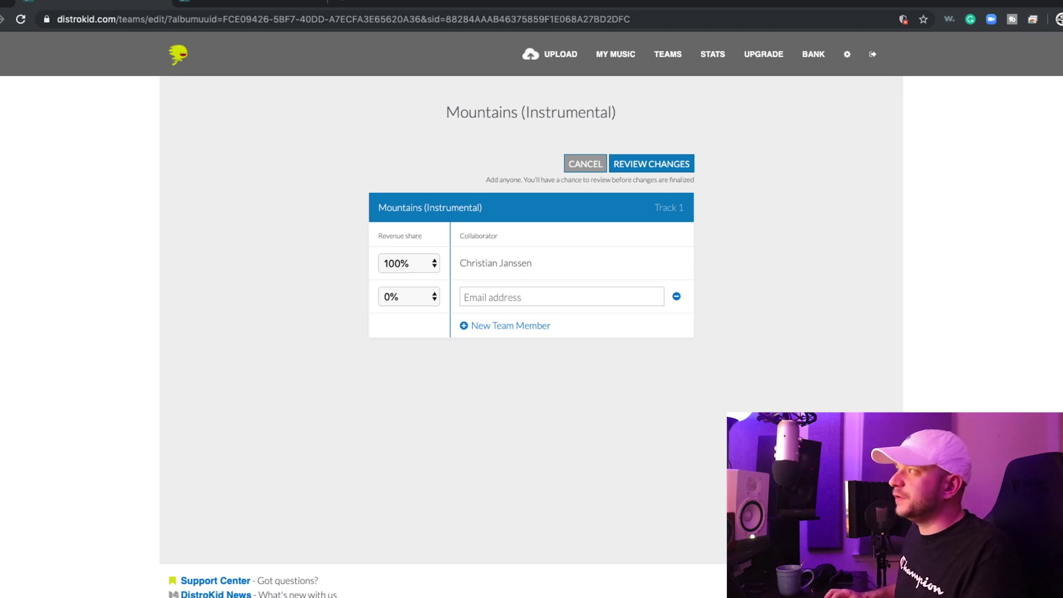
left_click(409, 264)
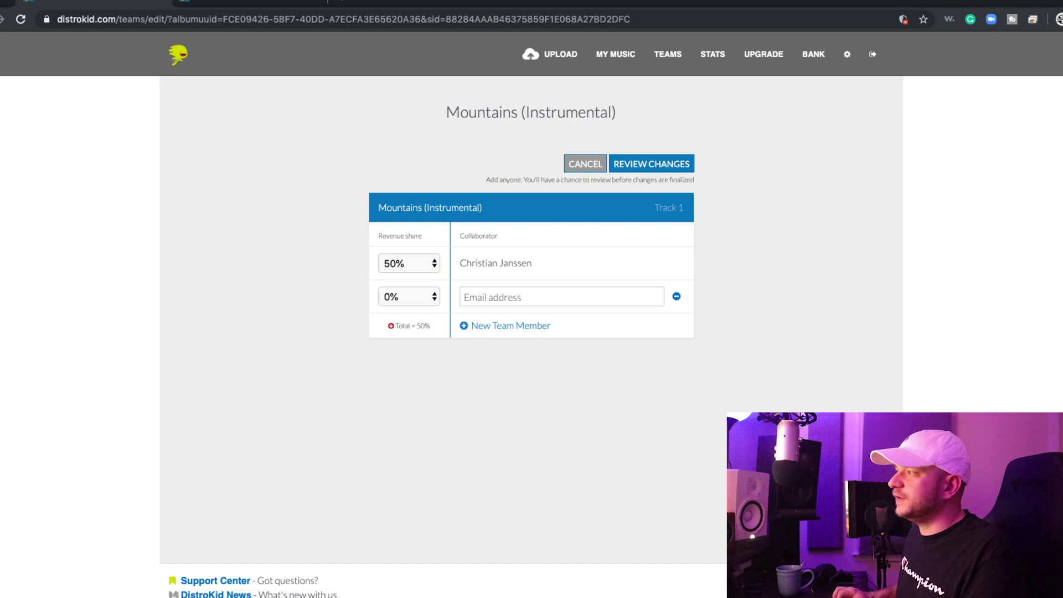
left_click(409, 297)
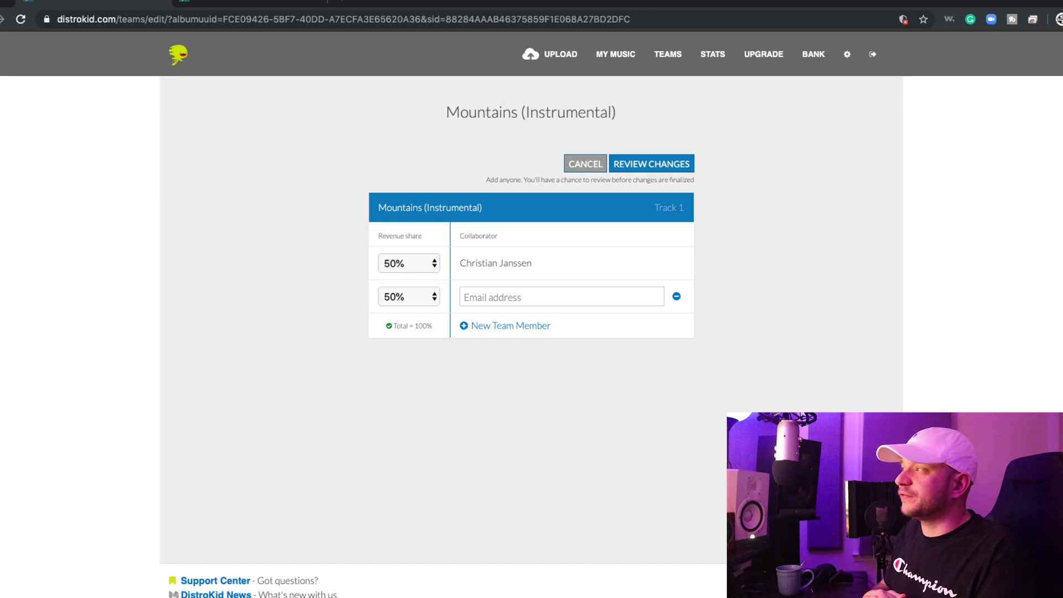